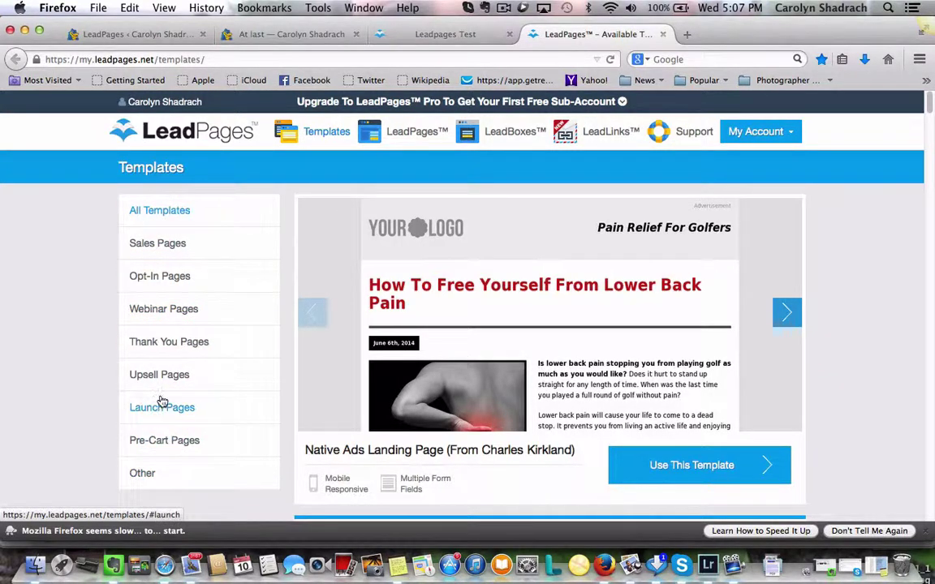
Step: Filter the template gallery to Thank You Pages and scroll through the templates
left_click(159, 344)
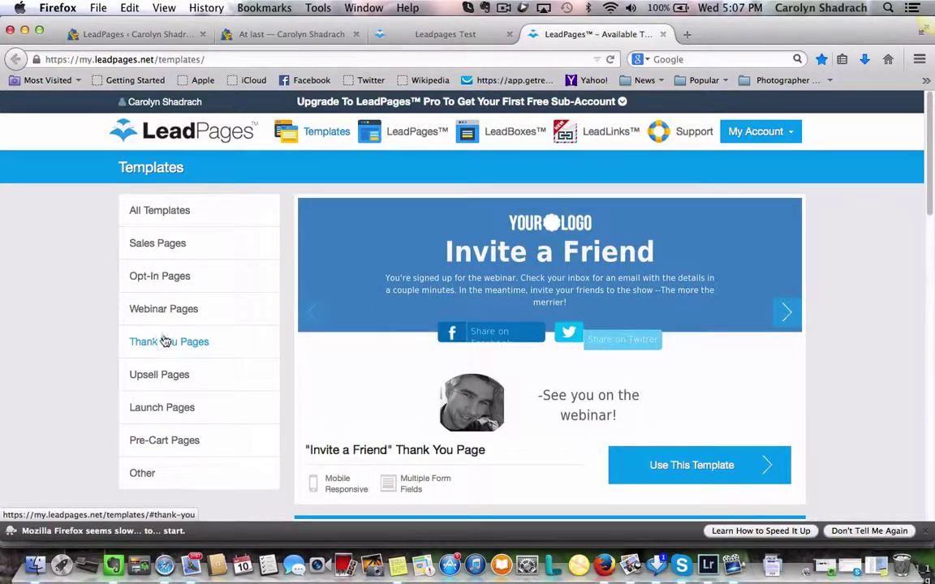
left_click_drag(931, 179, 933, 433)
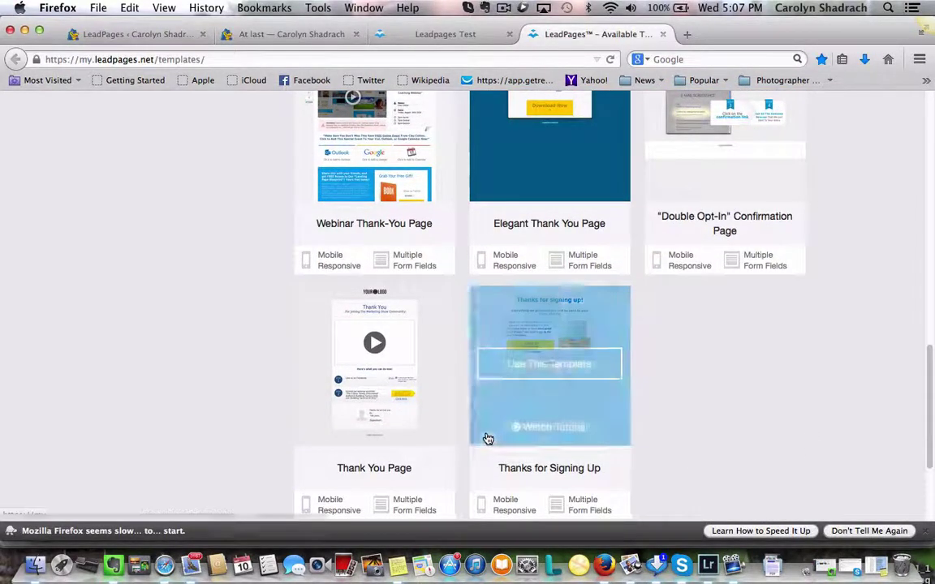
Step: Open the Thank You template in the editor and bring up the logo's options
left_click(379, 365)
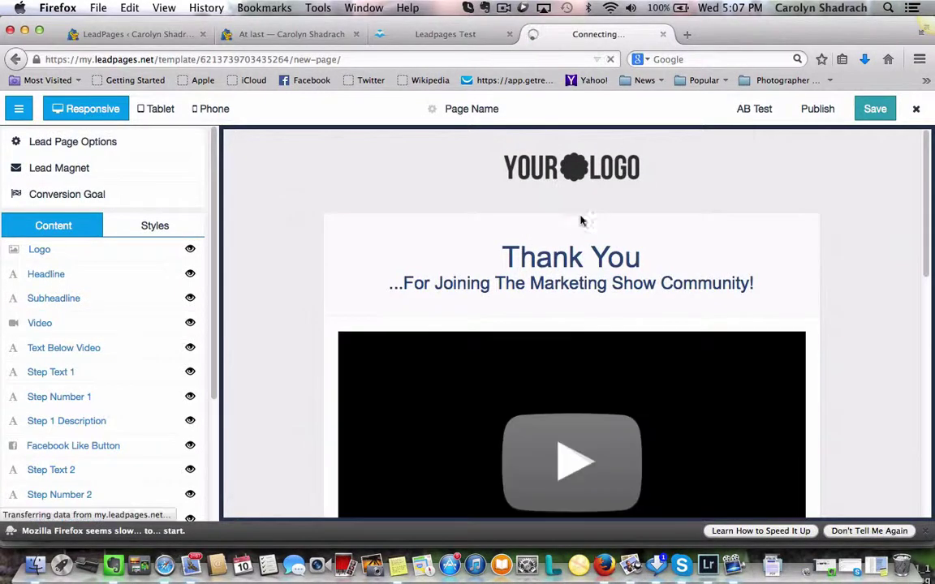
left_click(633, 160)
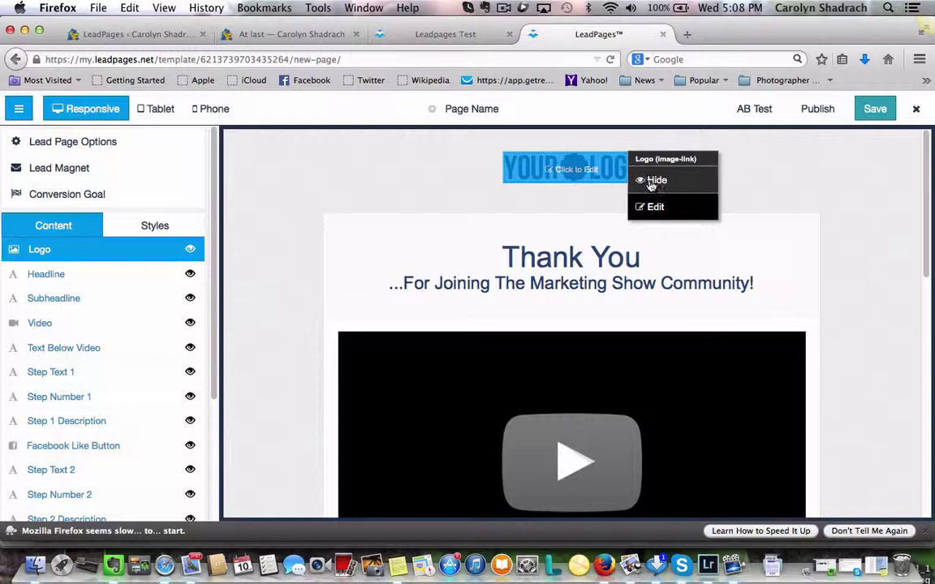
Step: Hide the logo and replace the 'Thank You' headline with 'Here's your free video'
left_click(649, 183)
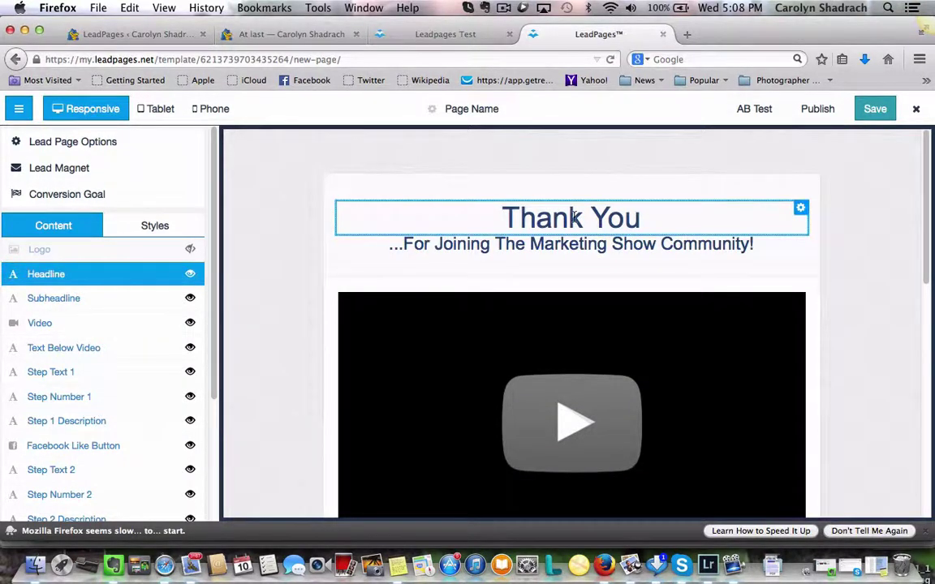
left_click_drag(648, 219, 505, 224)
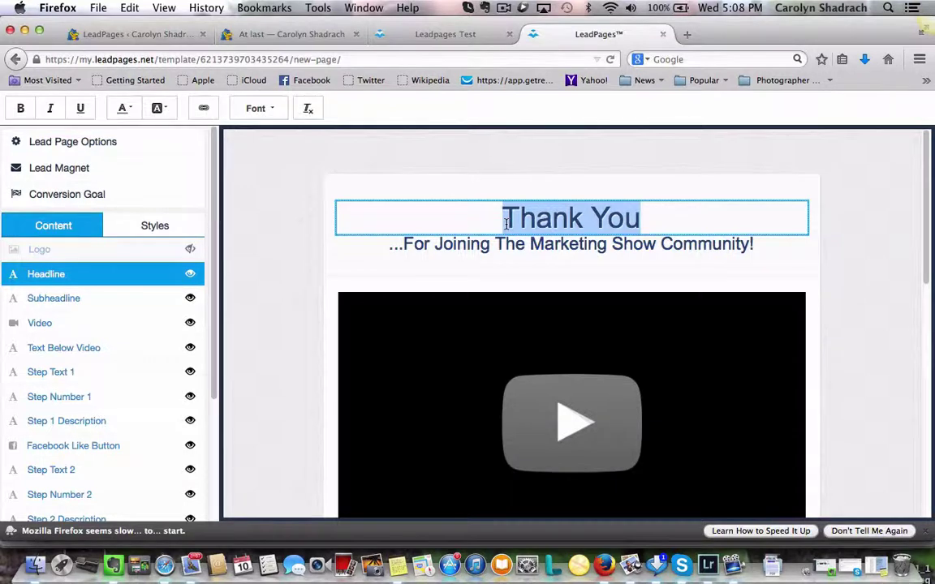
type("H")
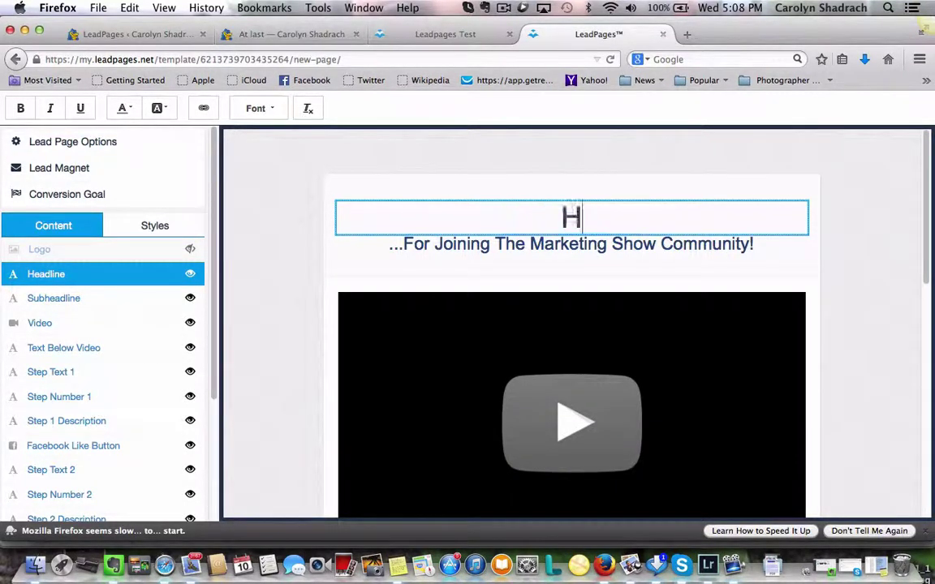
type("ere")
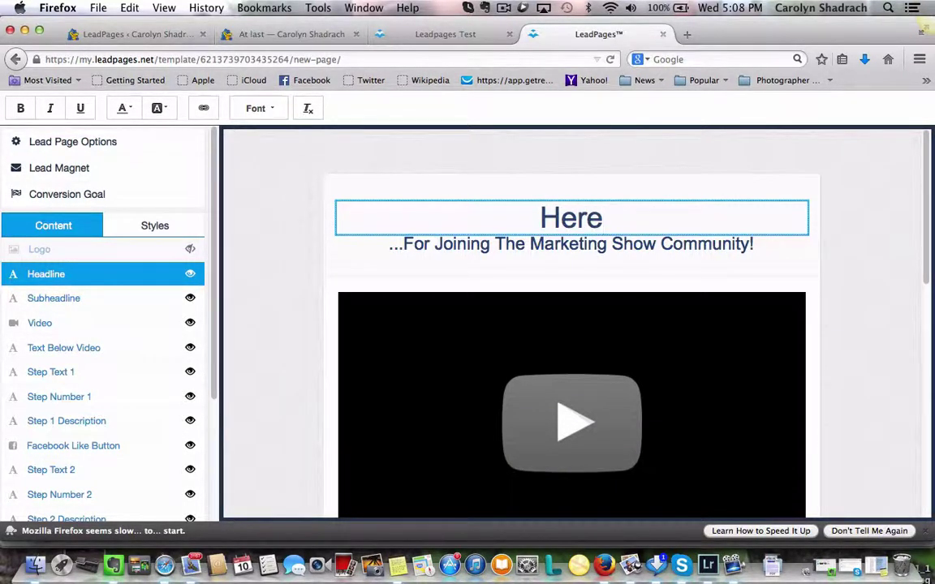
type("'s y")
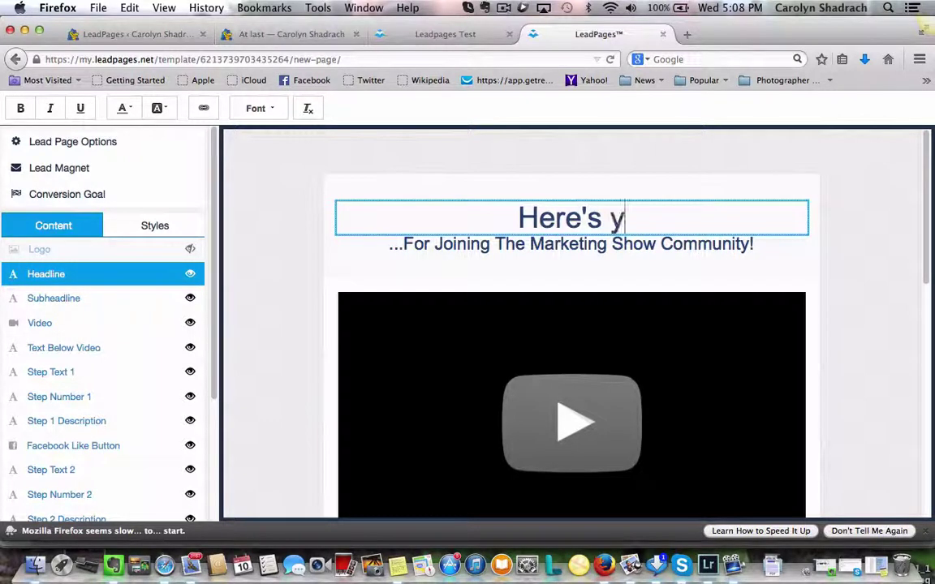
type("our frr")
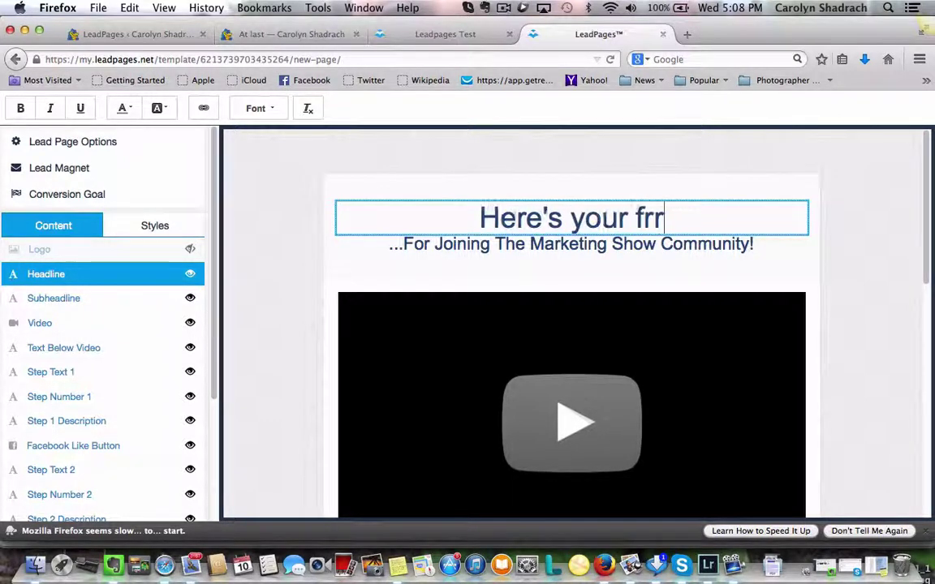
type("e")
key("BackSpace")
key("BackSpace")
key("BackSpace")
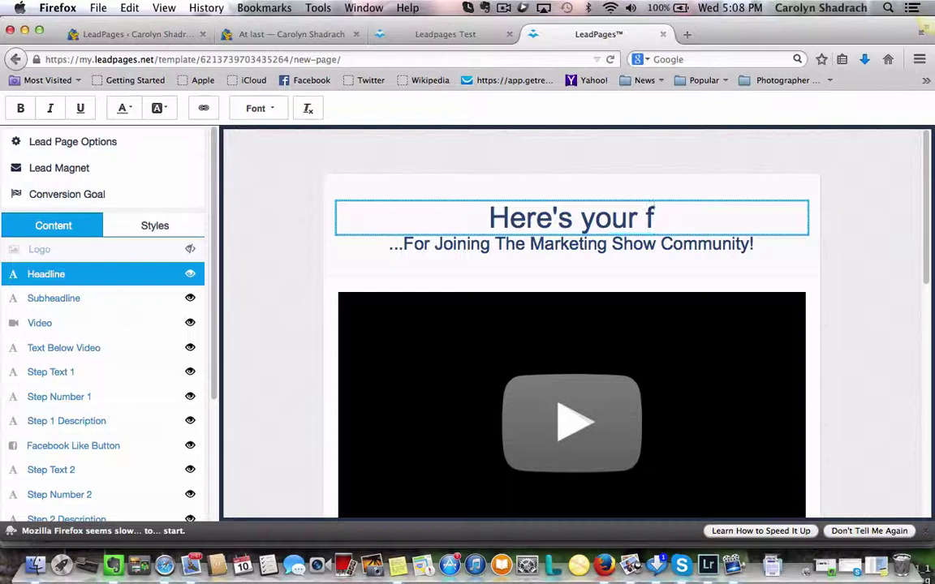
type("ree vid")
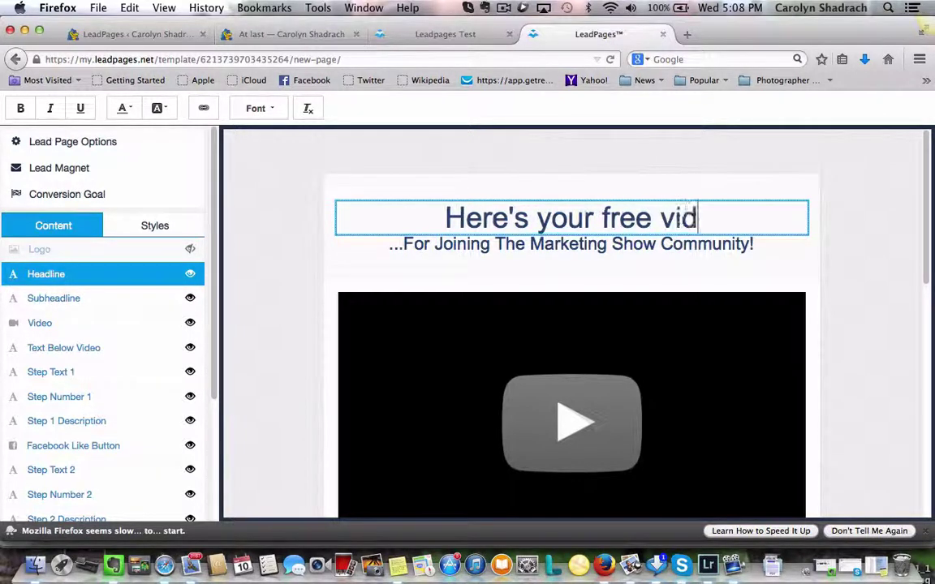
type("eo")
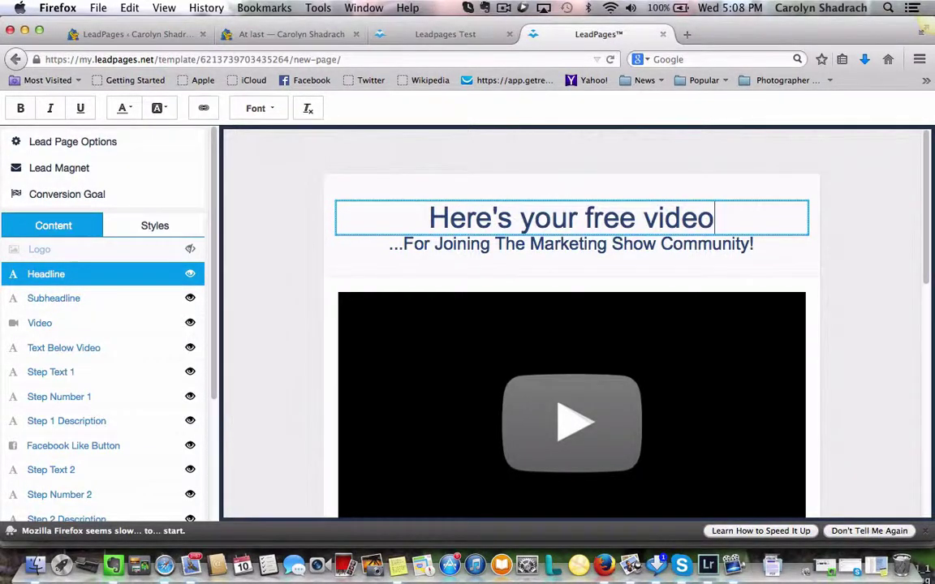
left_click(649, 236)
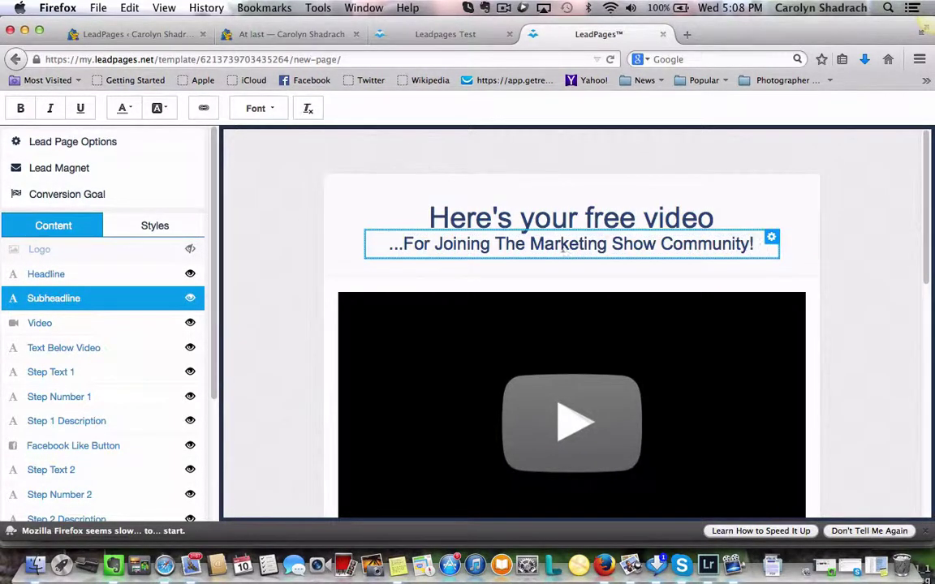
Step: Change the subheadline to '(video loading, just a sec...)' and scroll down to the video
left_click(394, 243)
left_click_drag(391, 247, 754, 248)
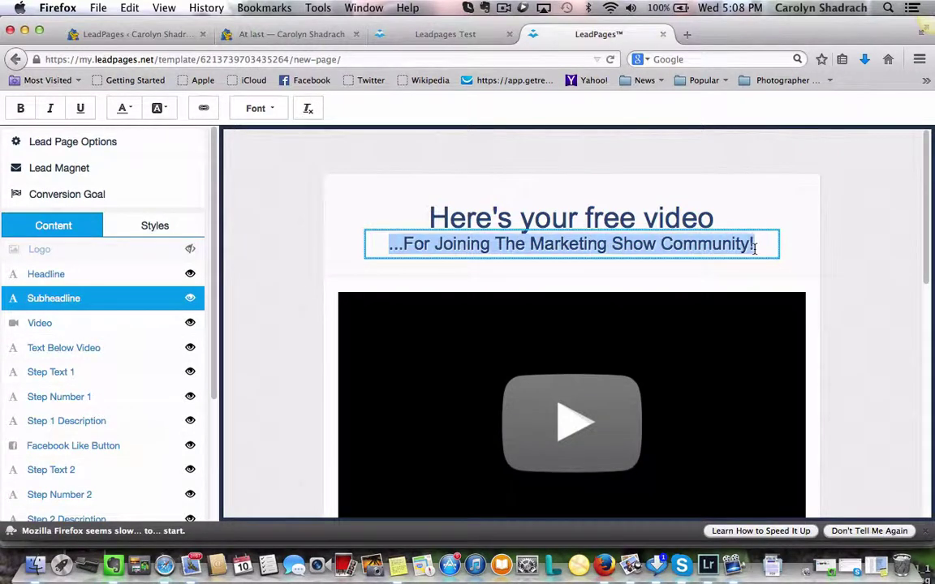
type("(")
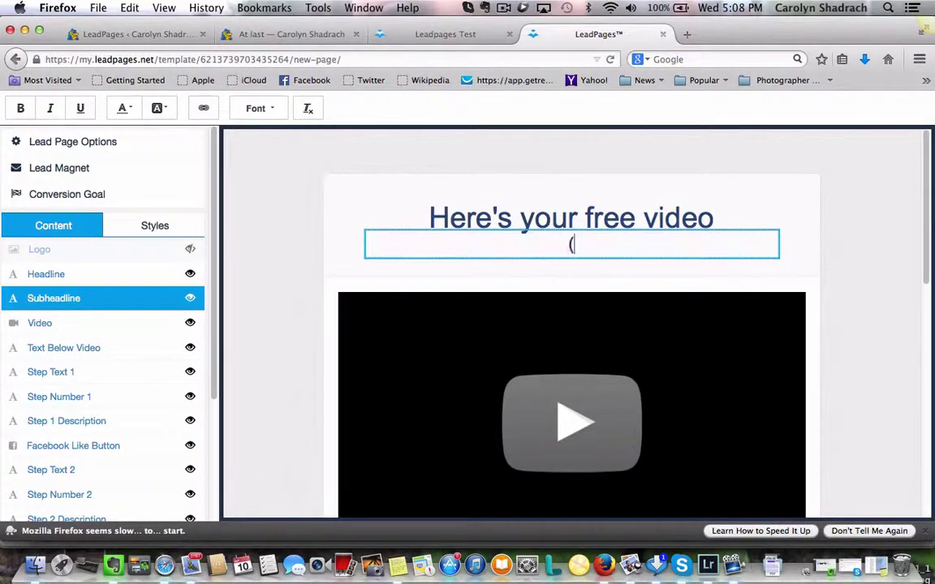
type("video")
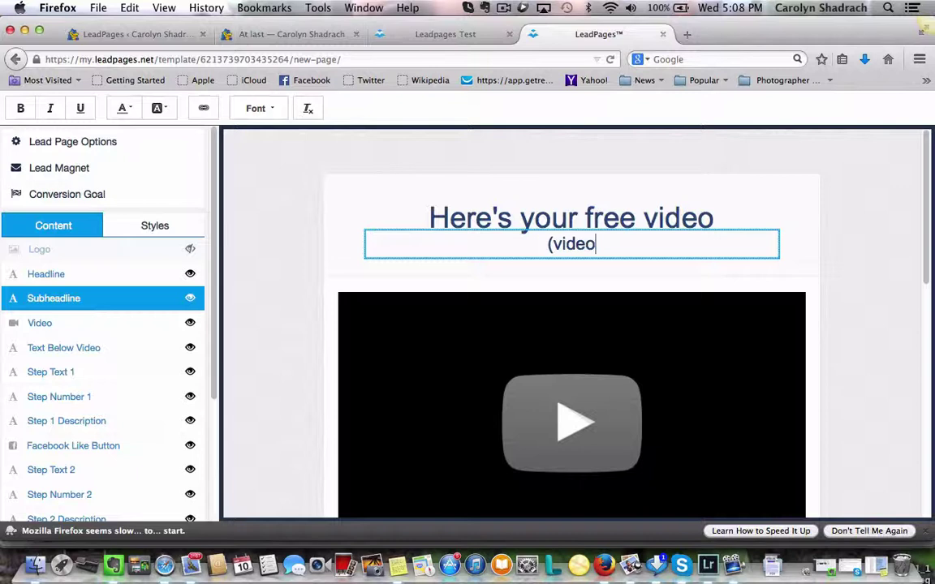
type(" loading")
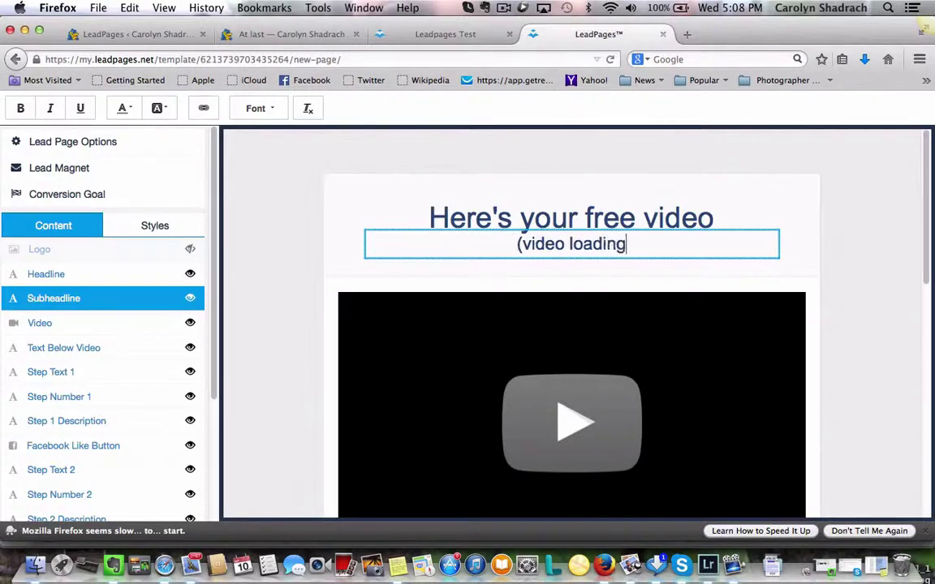
type(", ")
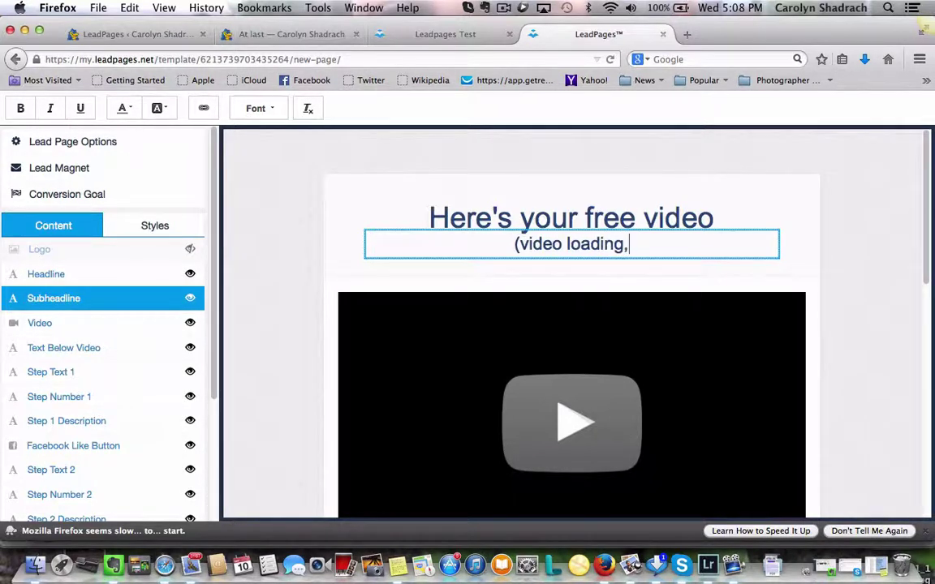
type("j")
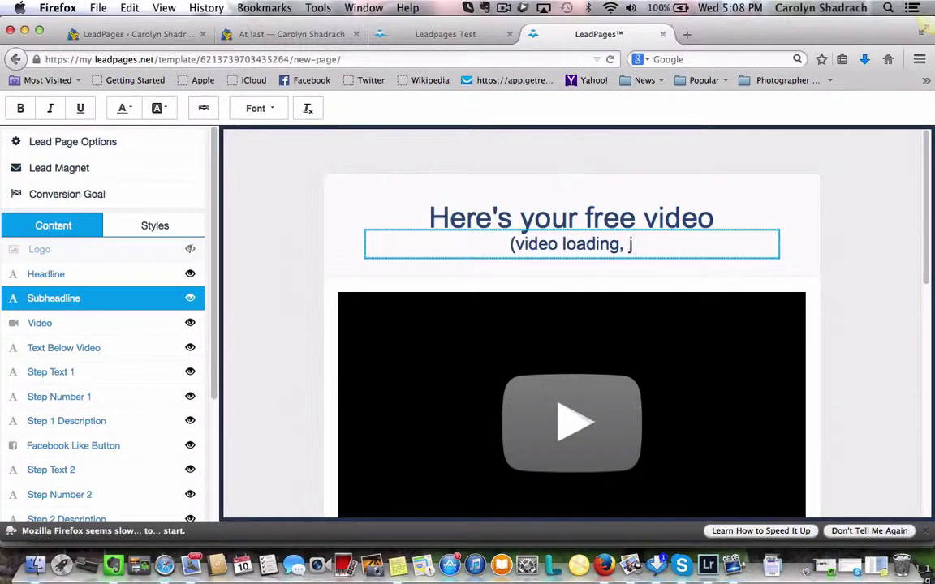
type("s")
key("BackSpace")
type("ust a sec")
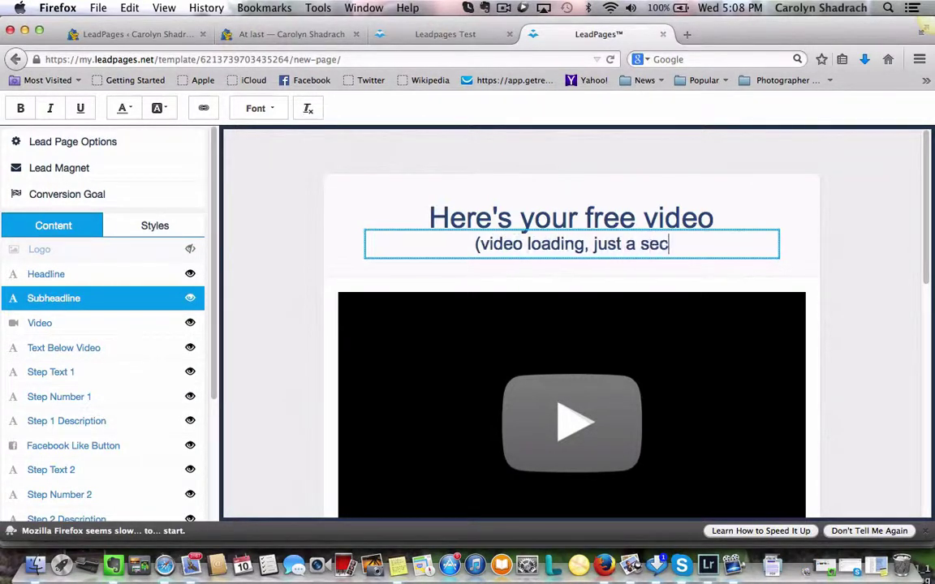
type("...")
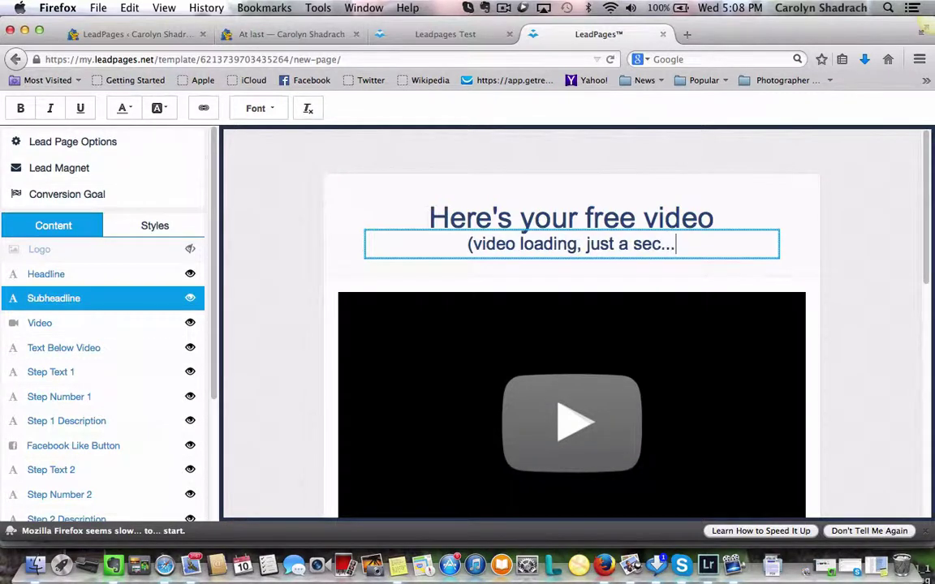
type(")")
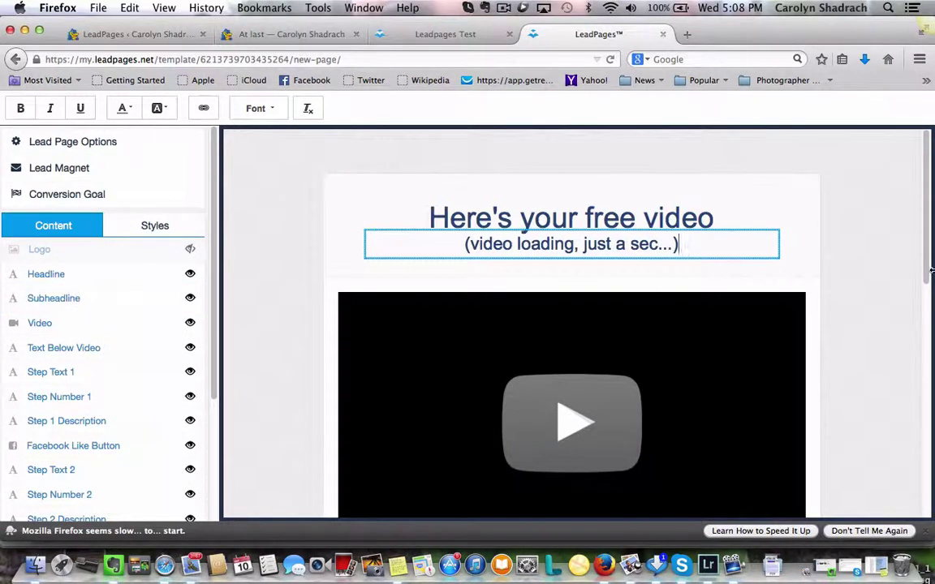
left_click_drag(930, 276, 929, 375)
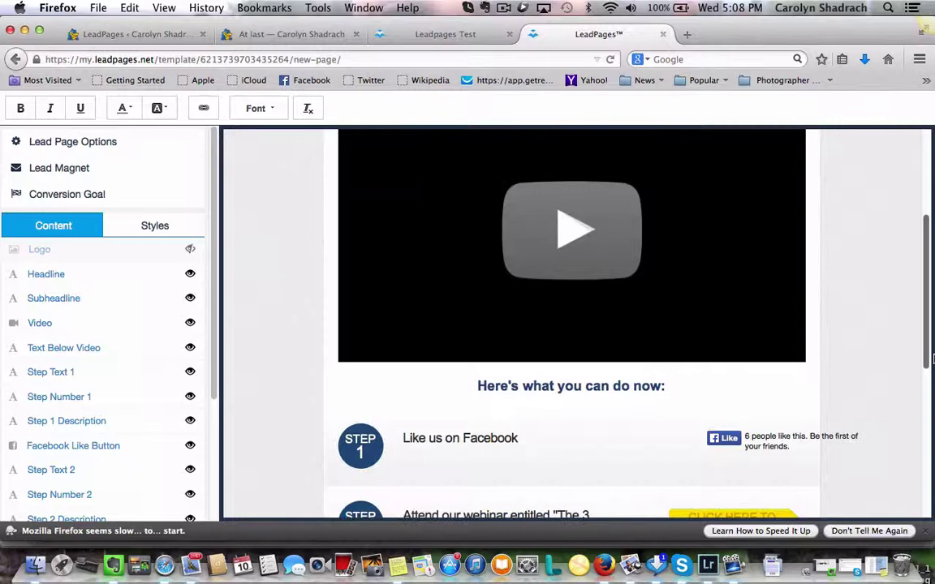
Step: Change 'now' to 'next' in the line below the video
scroll(823, 333, "down", 1)
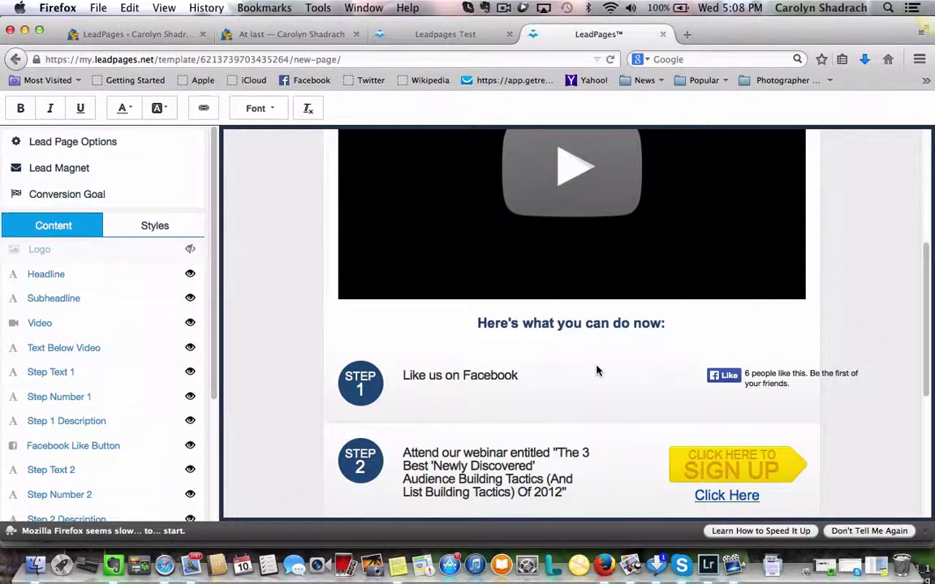
left_click(704, 325)
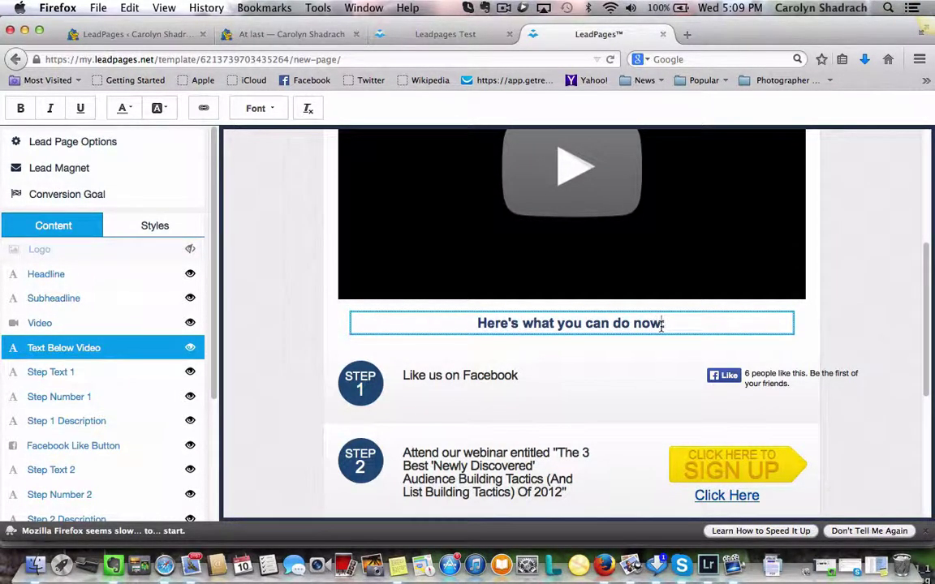
key("BackSpace")
key("BackSpace")
type("e")
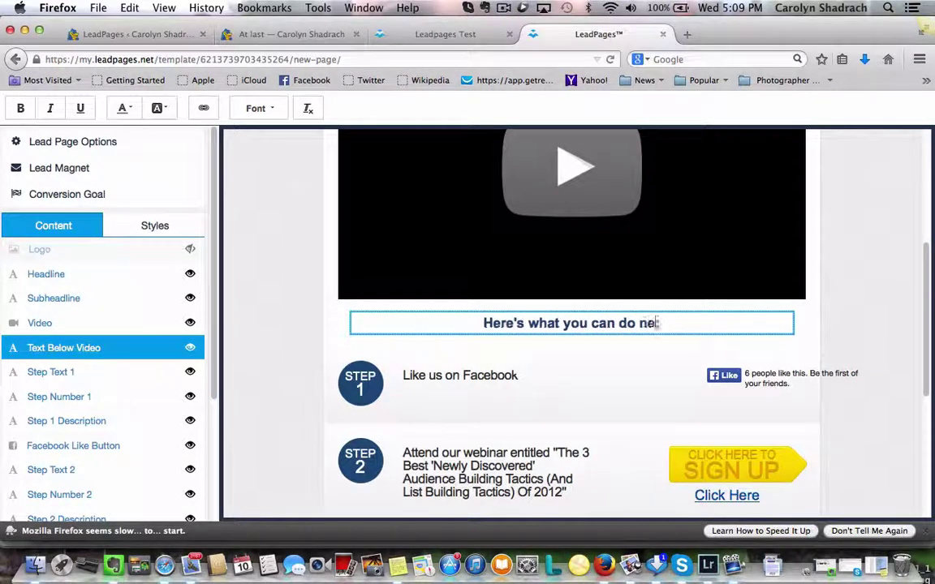
type("xt")
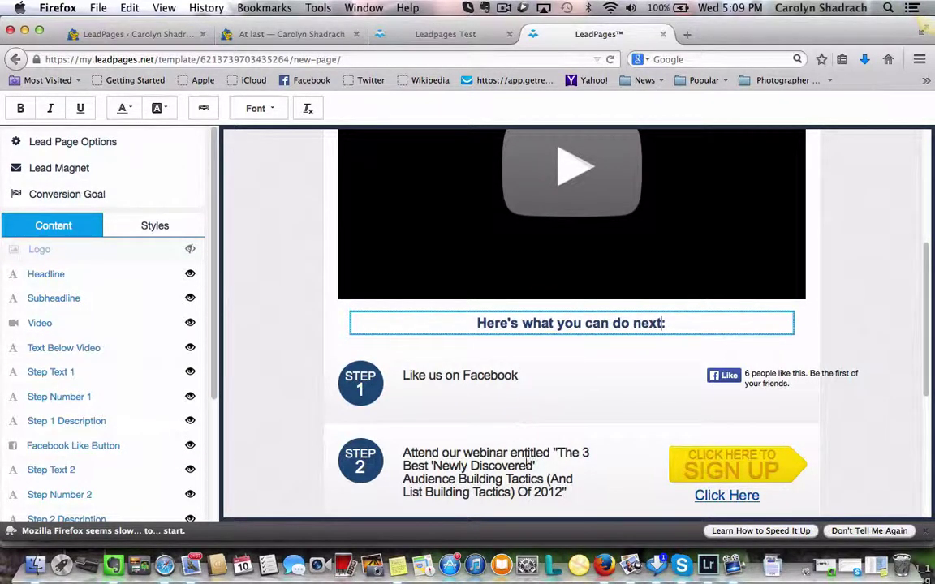
mouse_move(929, 376)
left_mouse_down()
mouse_move(925, 461)
mouse_move(920, 386)
mouse_move(920, 427)
left_mouse_up()
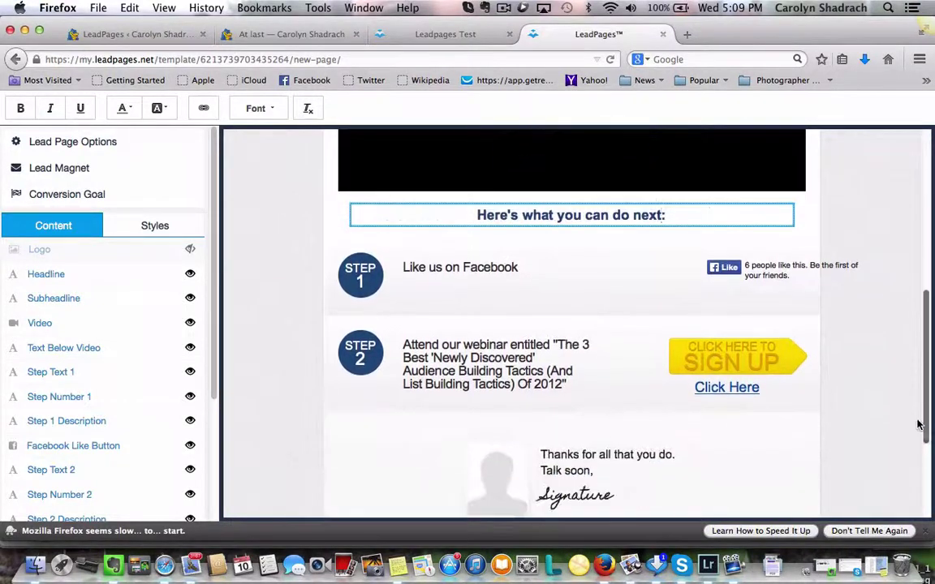
Step: Hide the Facebook Like button and start retyping the Step 1 text
left_click(729, 289)
left_click(751, 308)
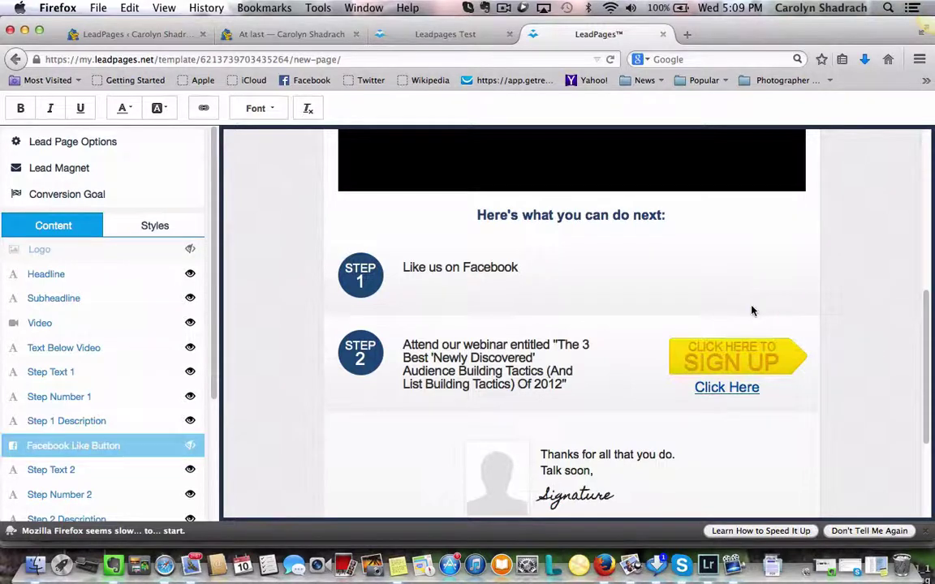
left_click(514, 275)
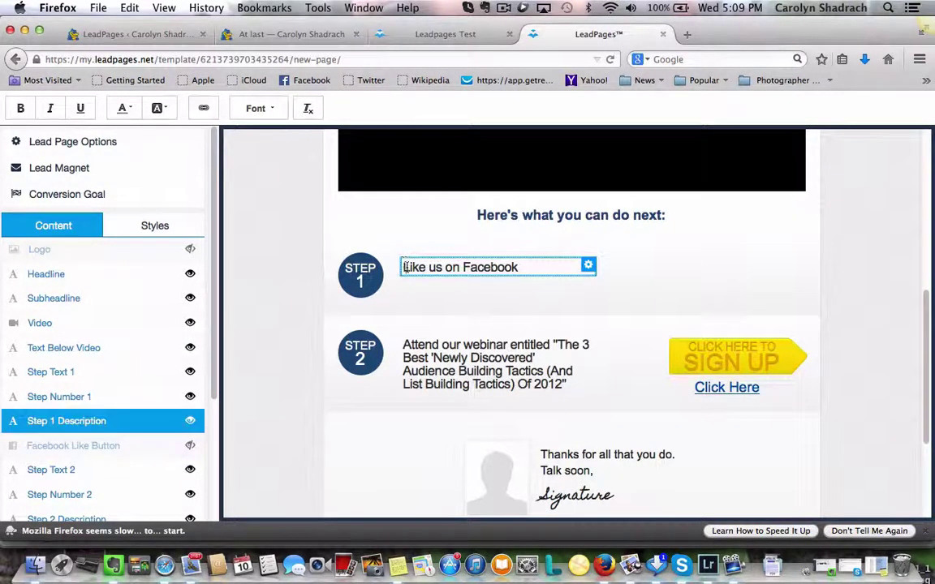
left_click_drag(404, 268, 536, 262)
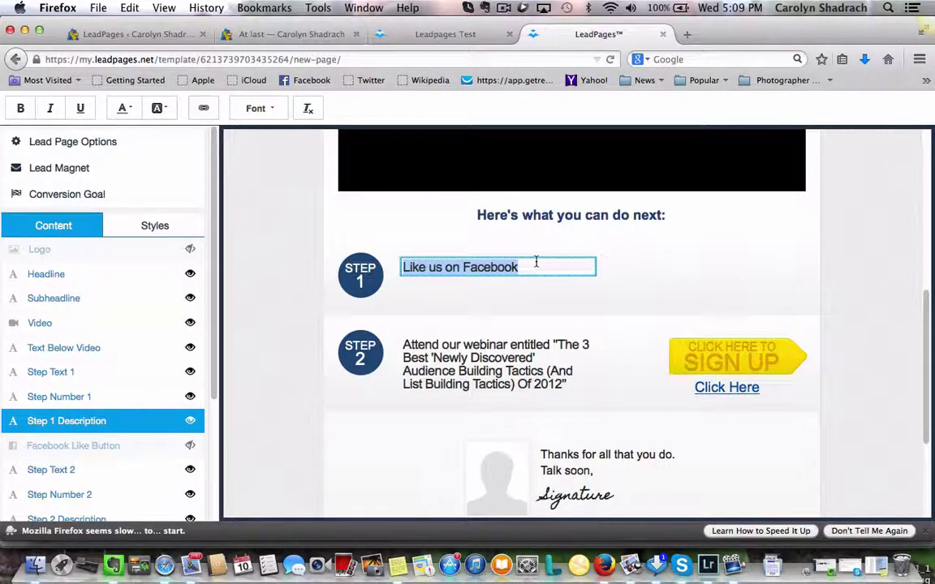
type("W")
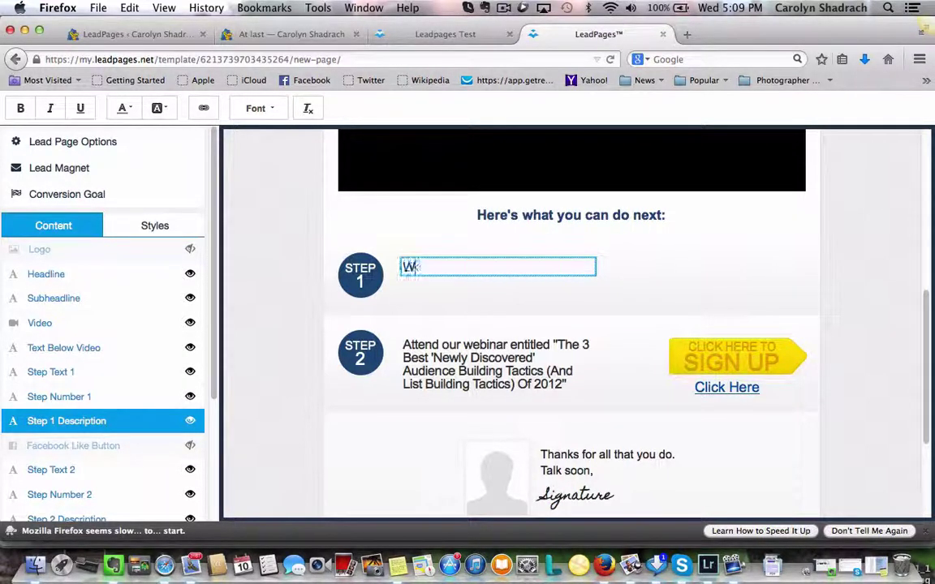
type("atch the")
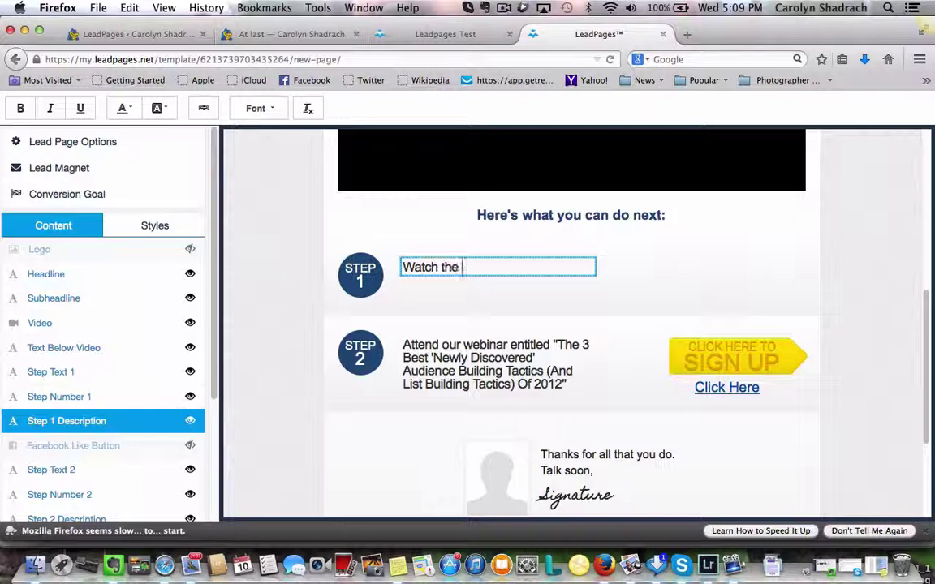
type(" video above")
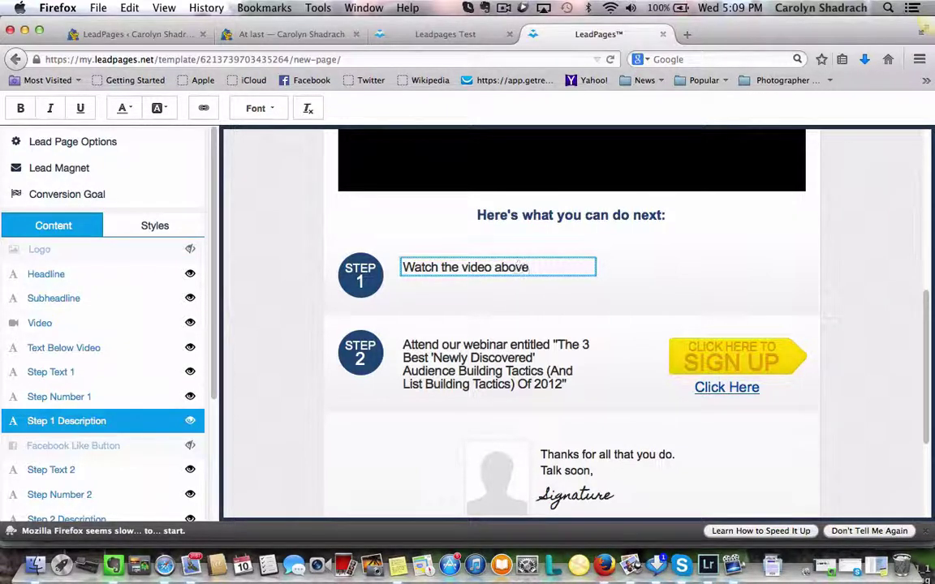
type(" - take")
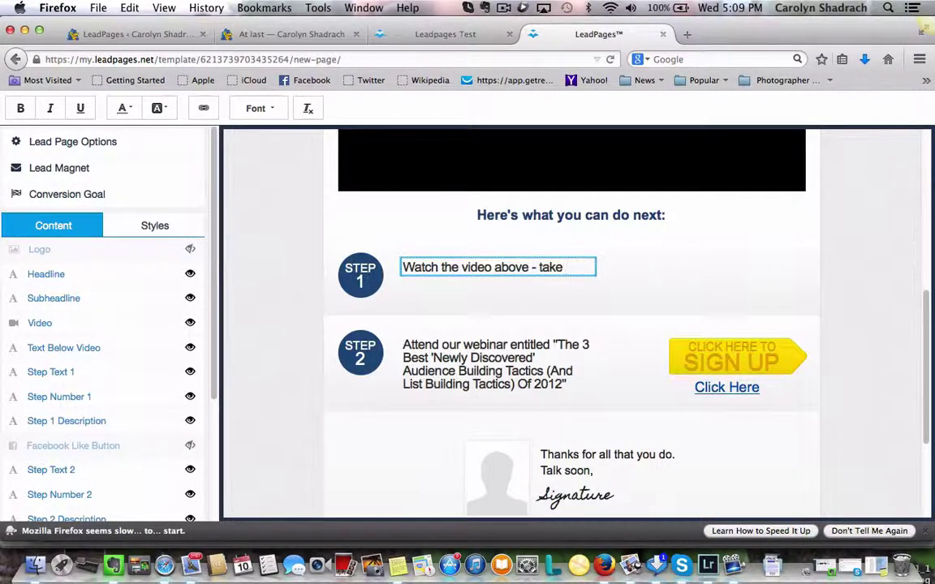
type(" vigorous")
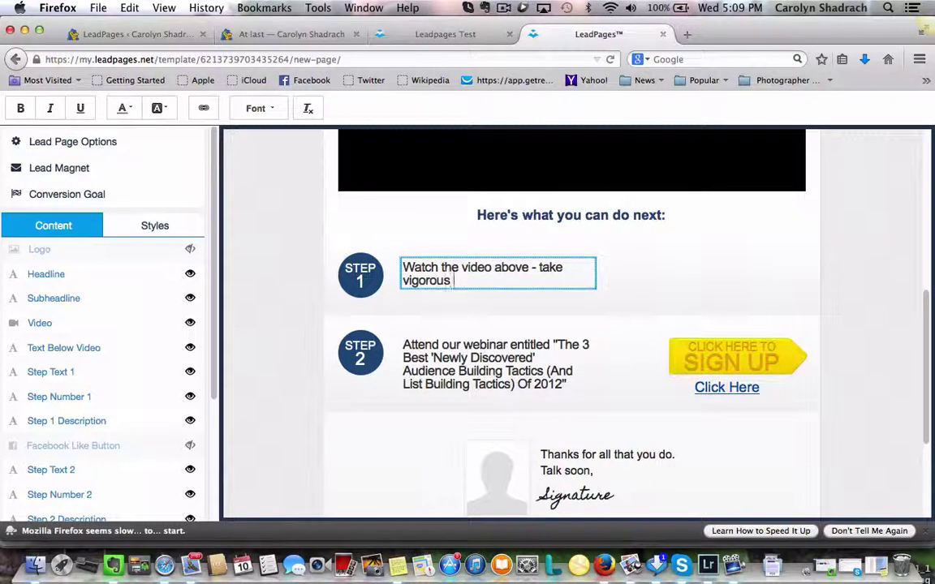
type(" notes.Wha")
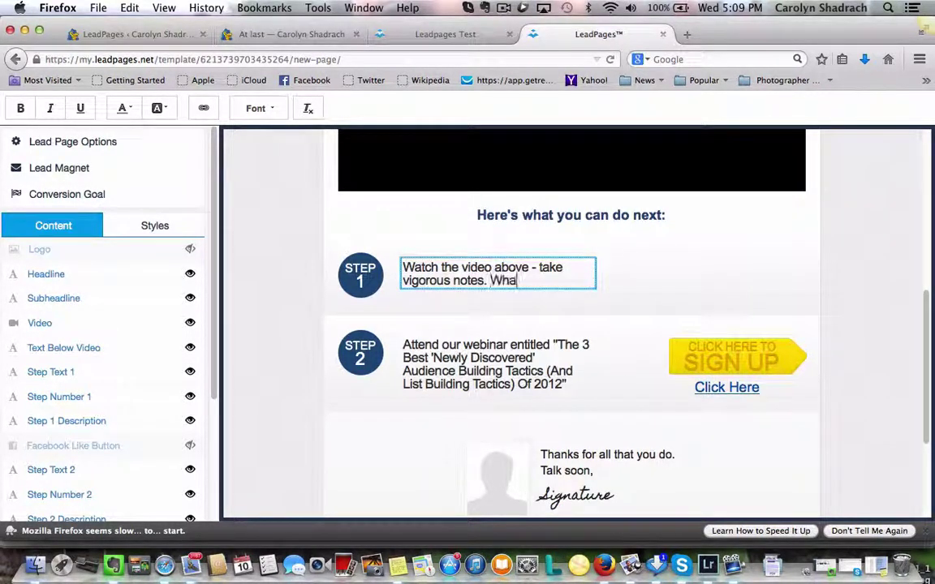
type("t's your b")
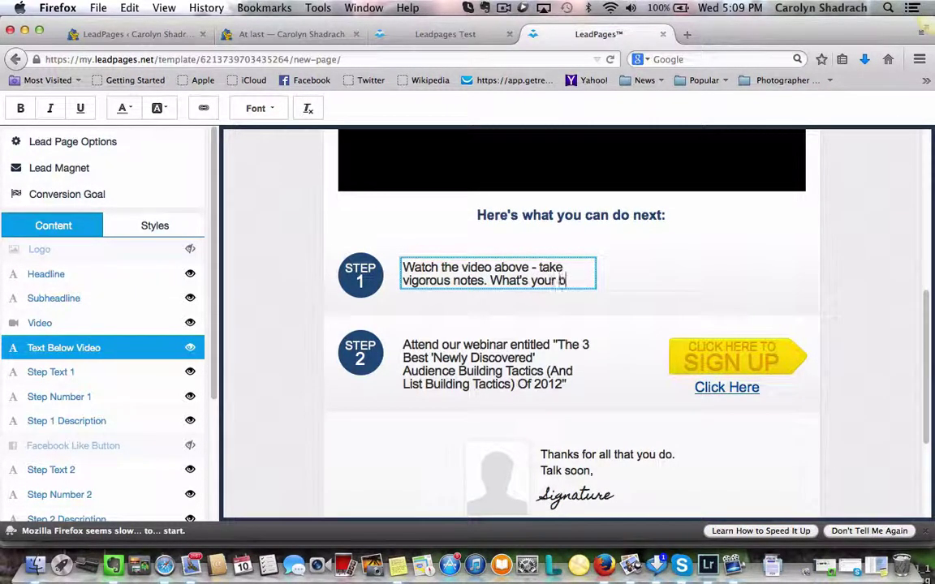
type("iggest")
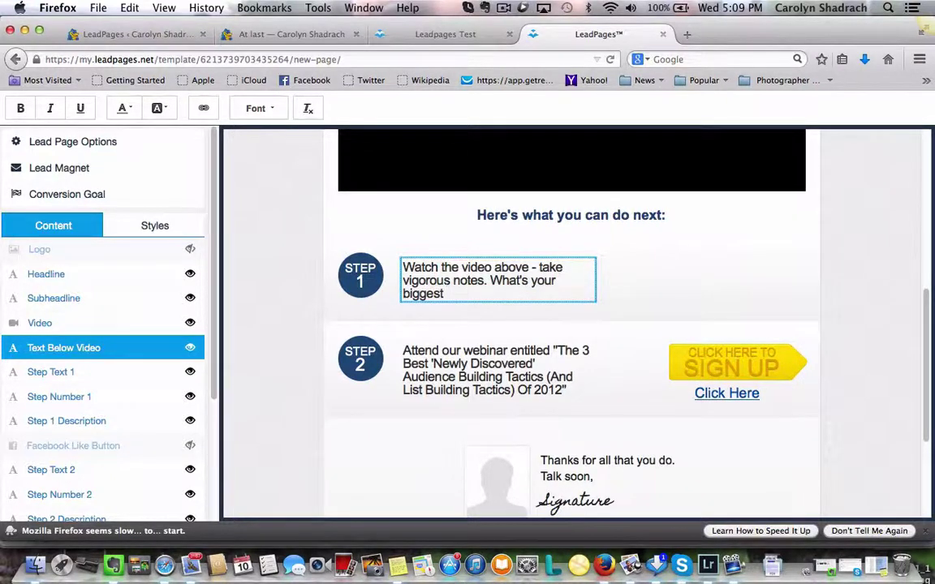
type("take-")
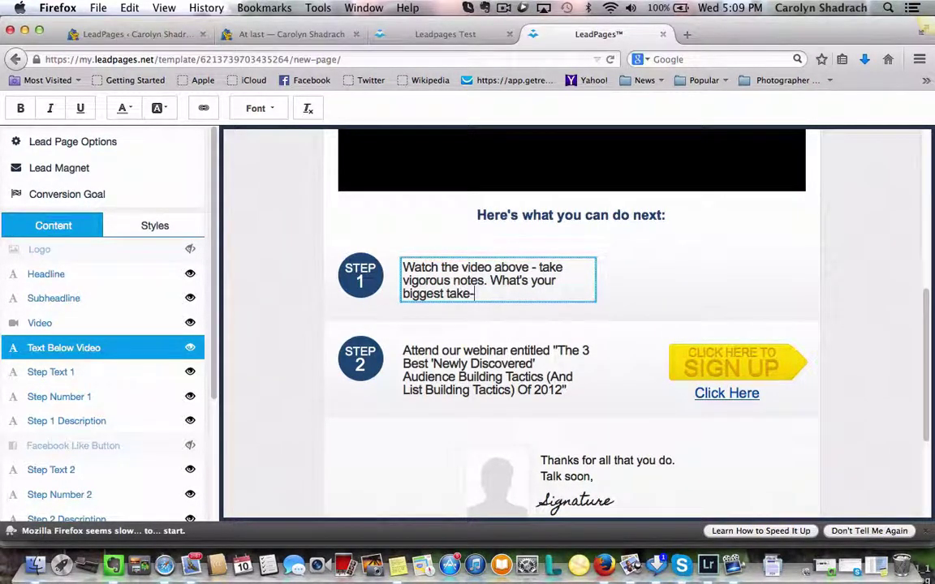
type("awy")
type("ay")
Step: Replace the Step 2 description with 'Click to join the next Secret Beliefs Workshop >>>'
left_click(511, 357)
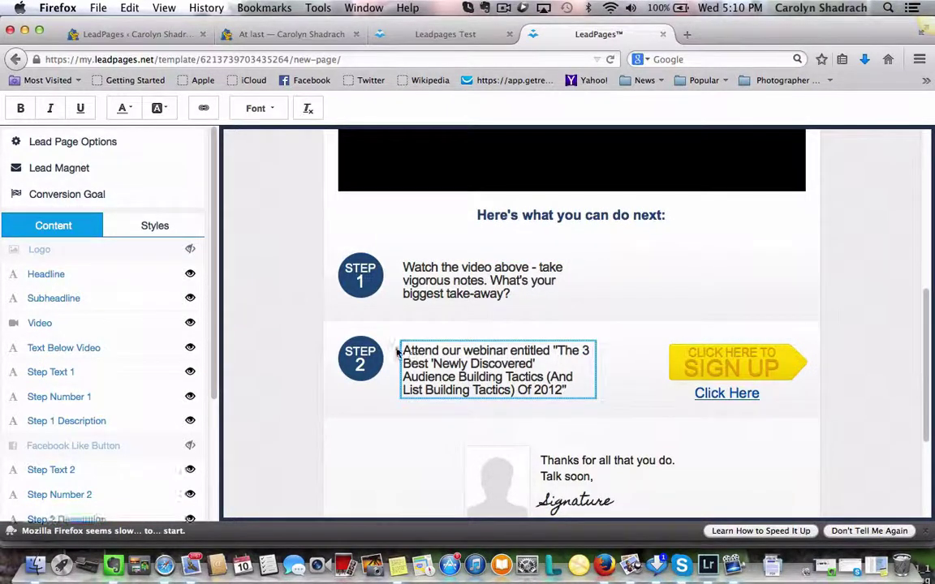
left_click_drag(399, 350, 588, 409)
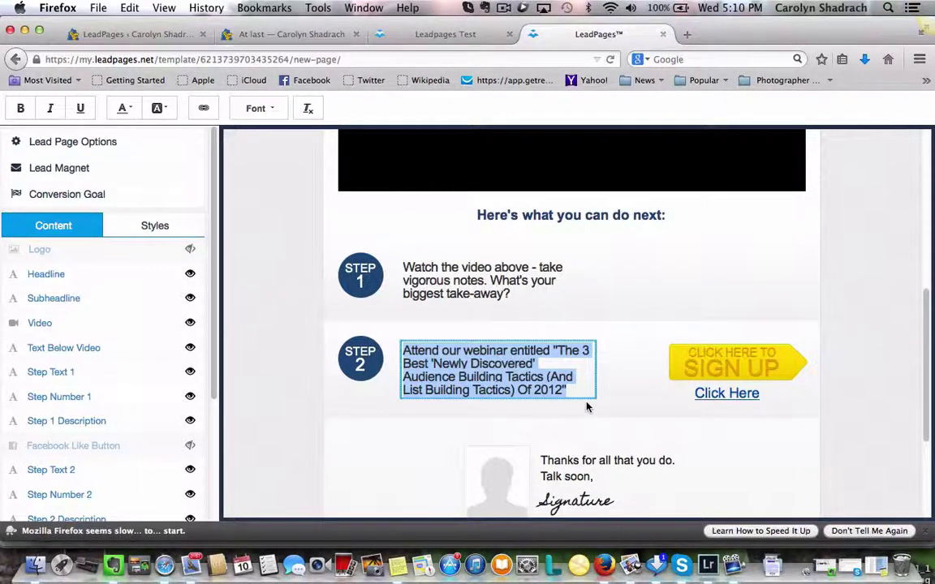
type("Click")
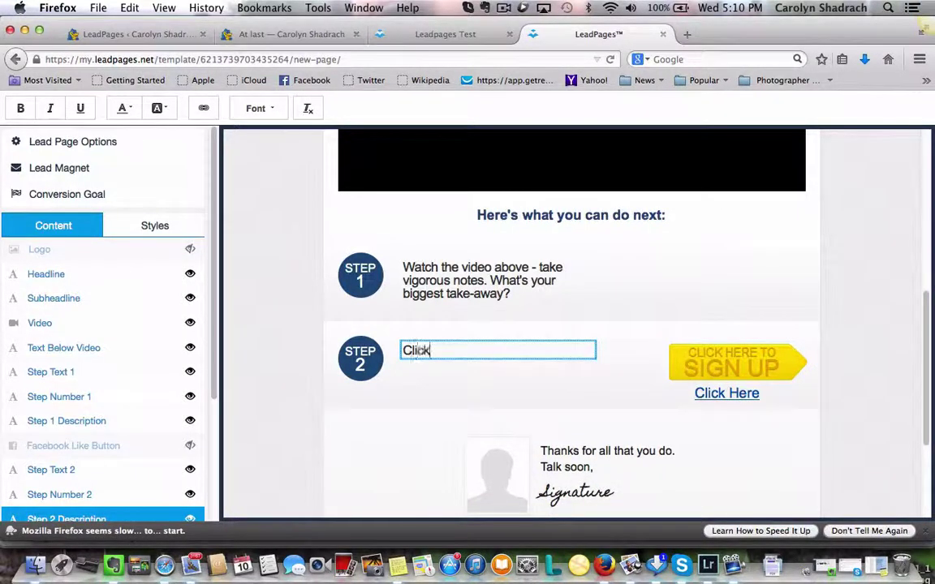
type(" to join ")
type("the next")
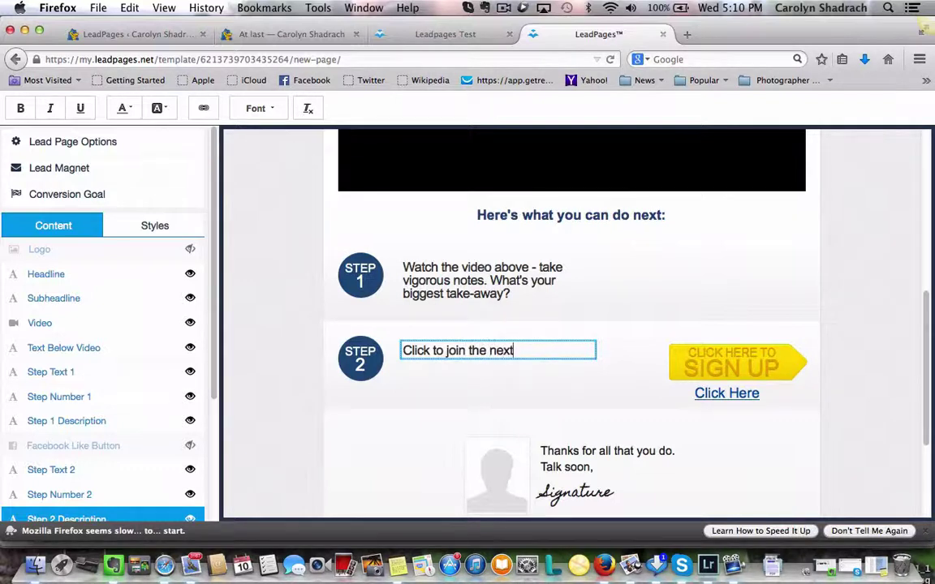
type(" Sec")
type("ret Beliefs")
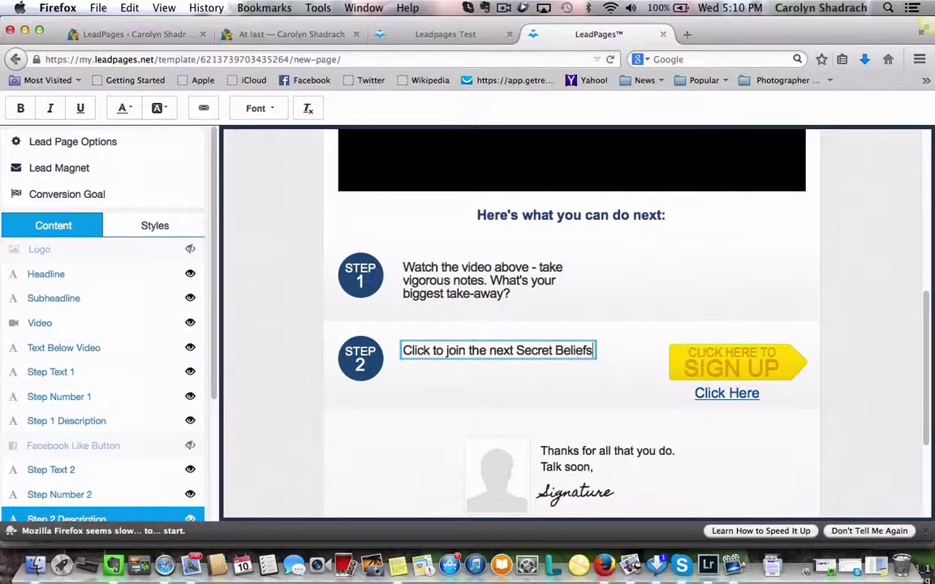
type(" Work")
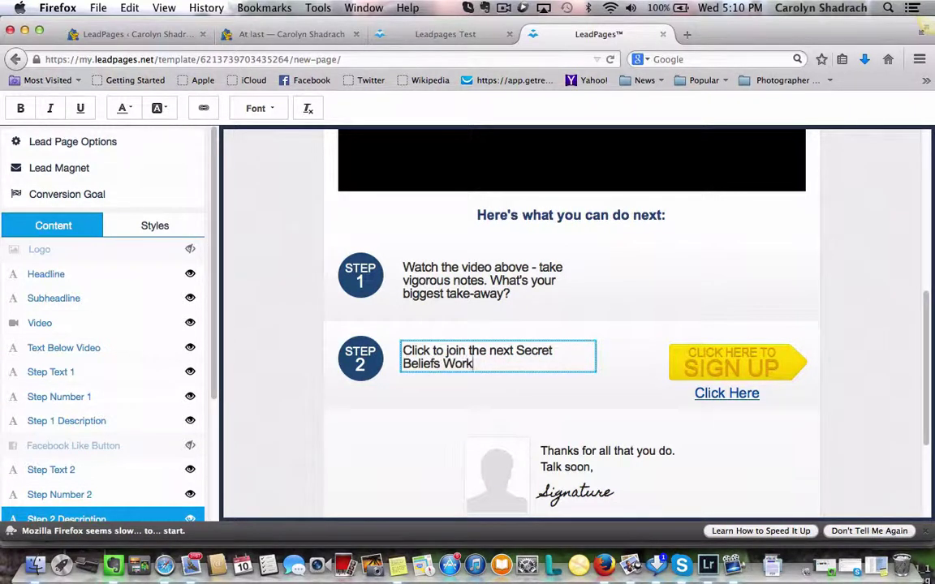
type("shop")
type(" >>>")
left_click(507, 413)
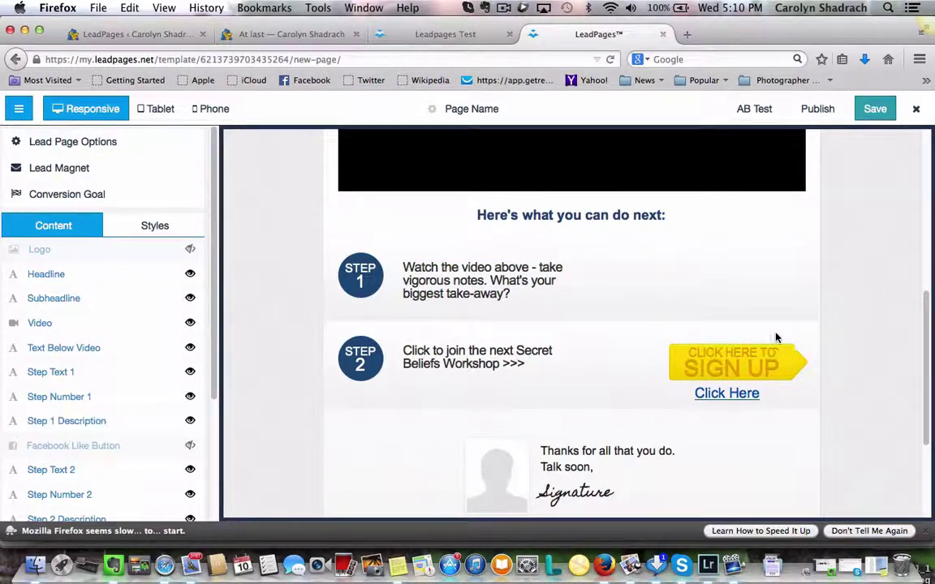
Step: Swap the blank profile placeholder for the sunglasses photo from Image Options
left_click_drag(927, 380, 926, 410)
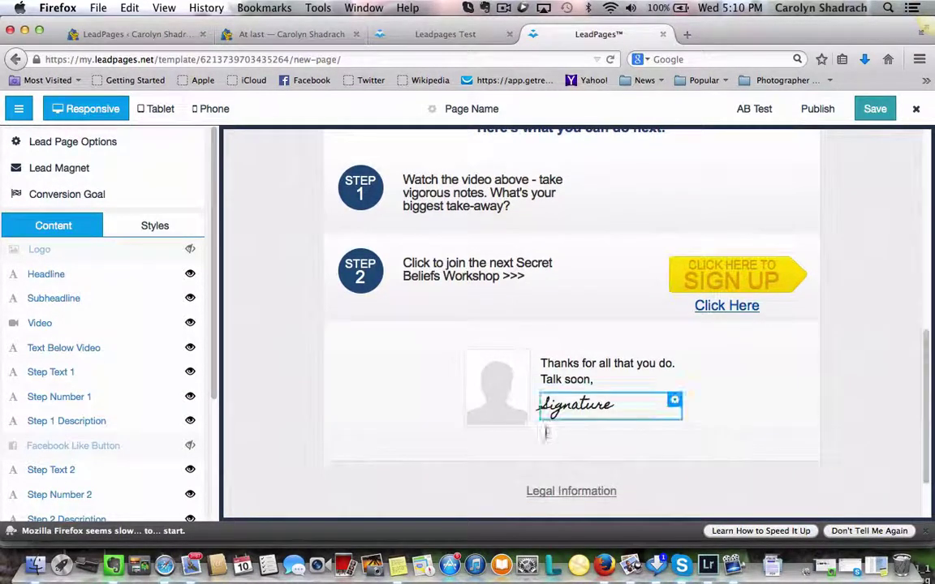
left_click(497, 393)
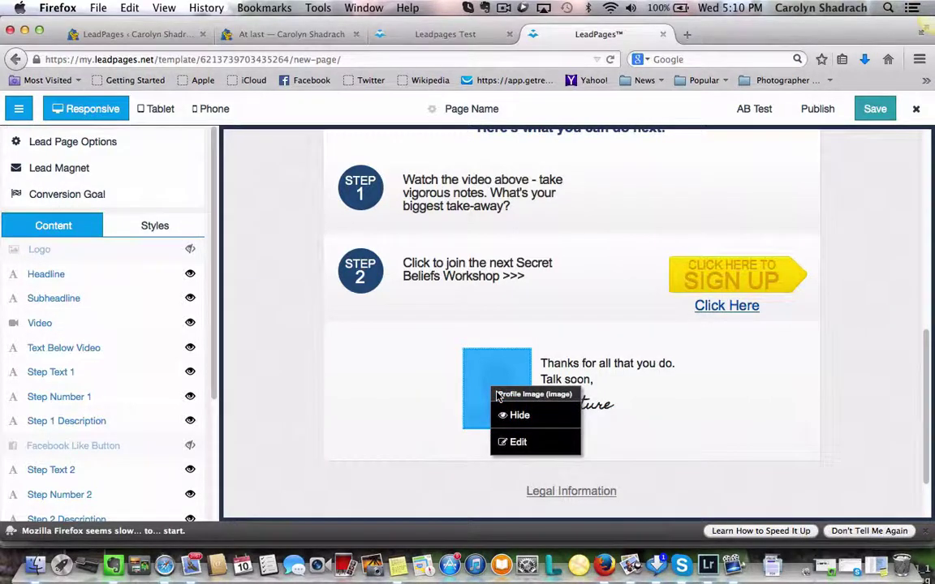
left_click(512, 443)
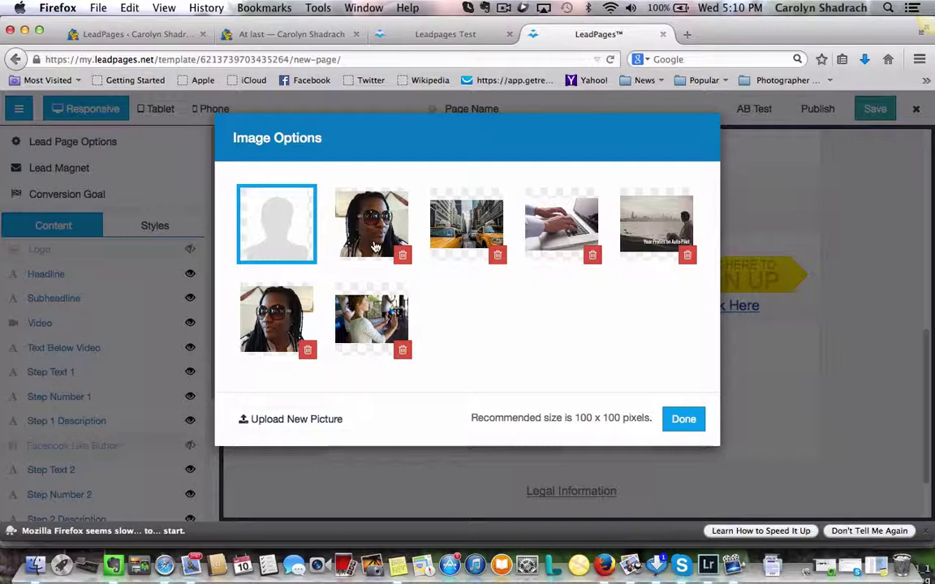
left_click(372, 235)
left_click(684, 419)
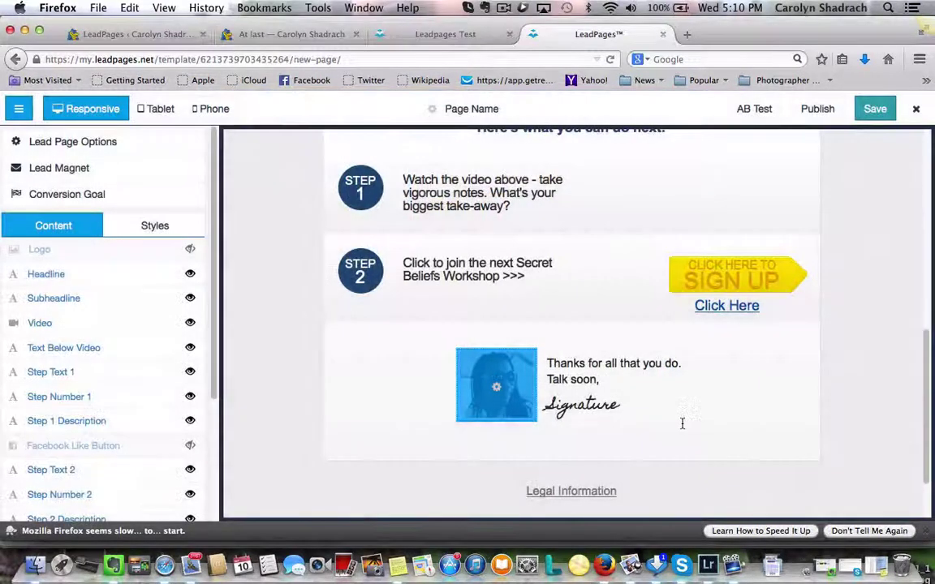
Step: Delete the 'Thanks for all that you do.' line from the closing message
left_click(607, 367)
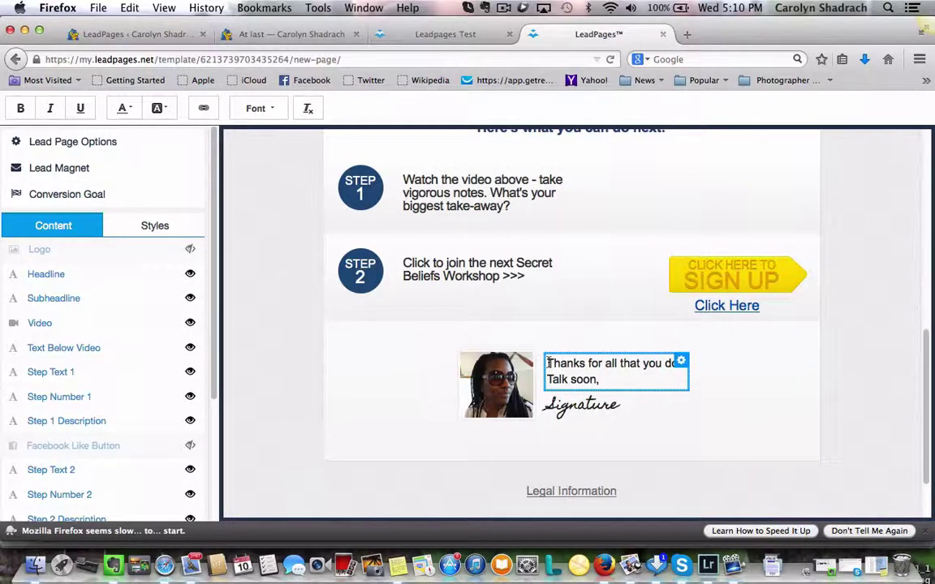
left_click_drag(547, 362, 673, 369)
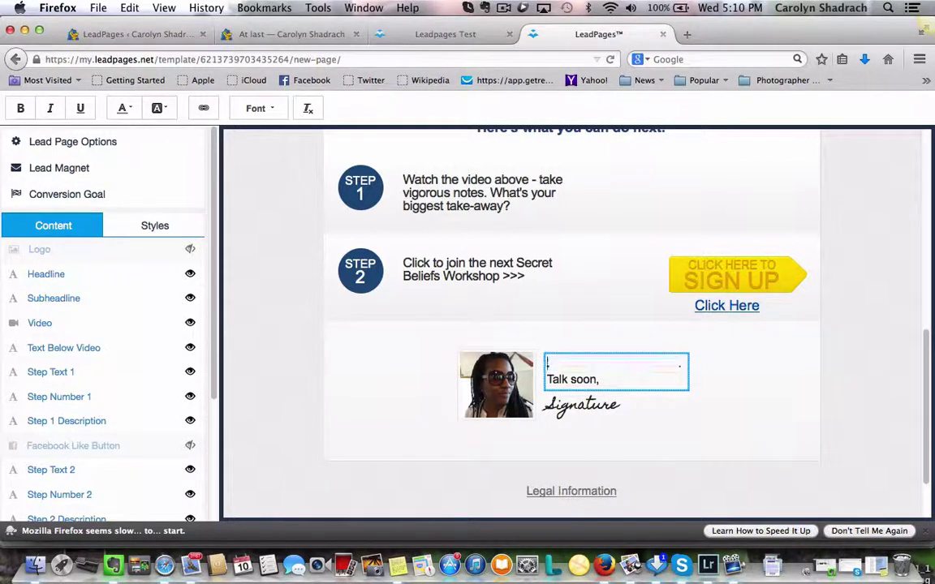
left_click(555, 362)
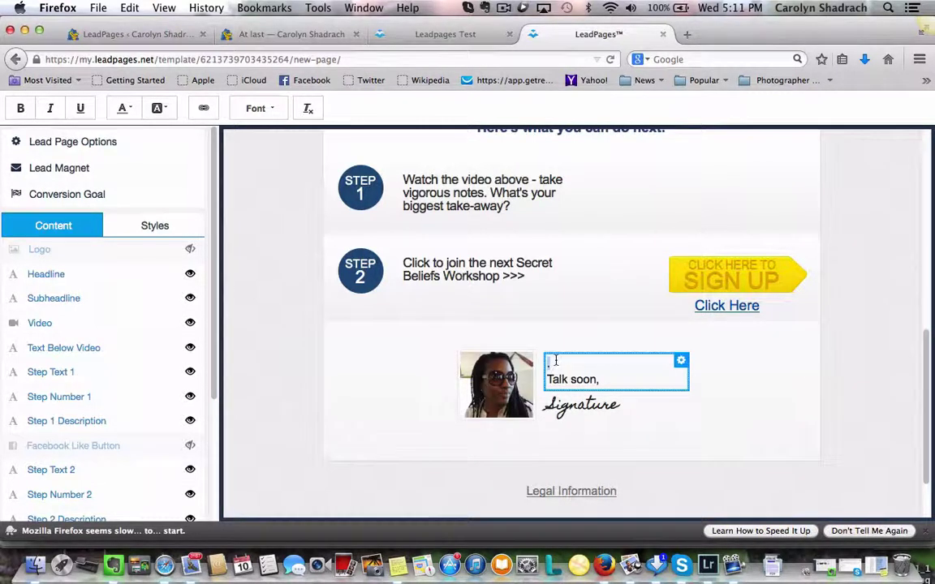
Step: Replace the 'Signature' placeholder under 'Talk soon,' with 'Carolyn'
left_click(578, 410)
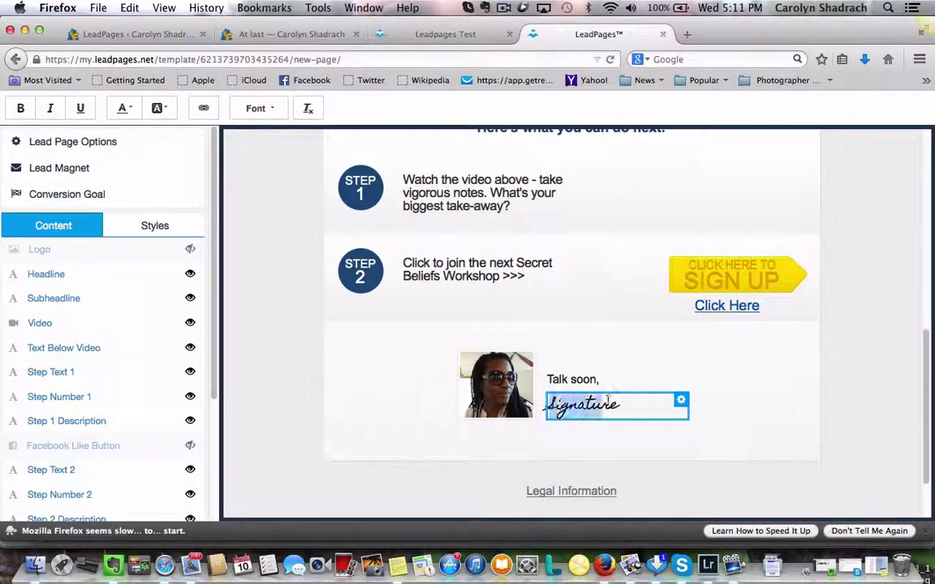
left_click_drag(549, 406, 624, 402)
type("C")
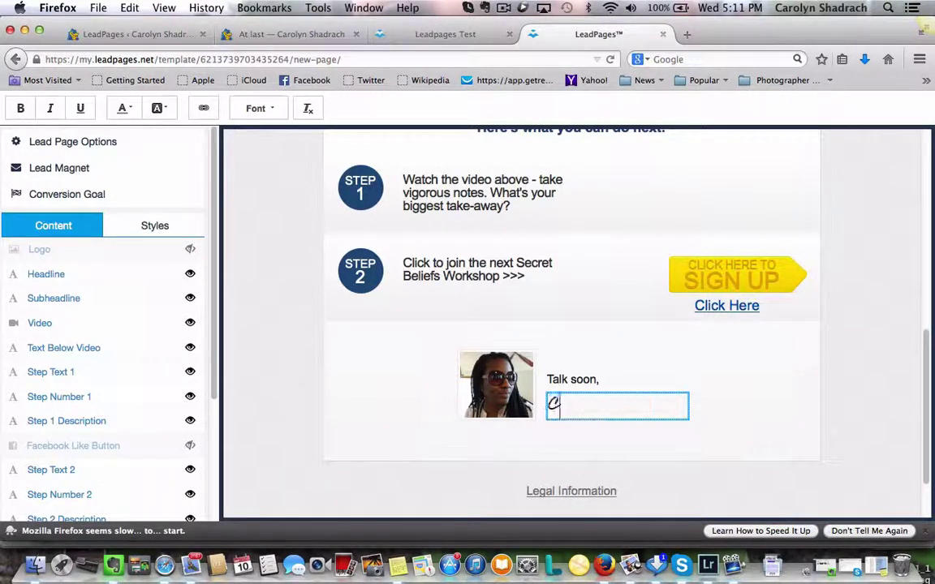
type("arolyn")
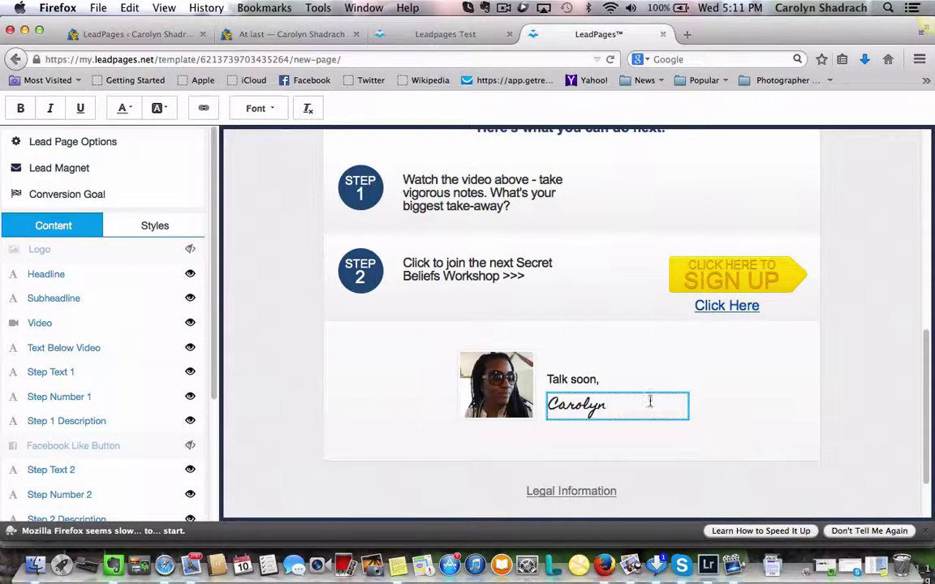
left_click(735, 403)
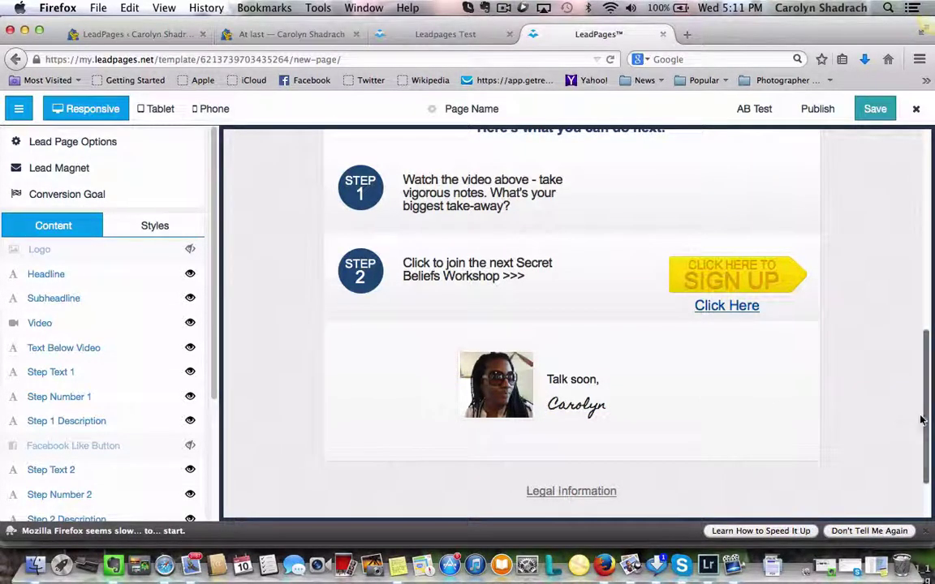
mouse_move(923, 417)
left_mouse_down()
mouse_move(924, 337)
mouse_move(914, 432)
mouse_move(900, 280)
left_mouse_up()
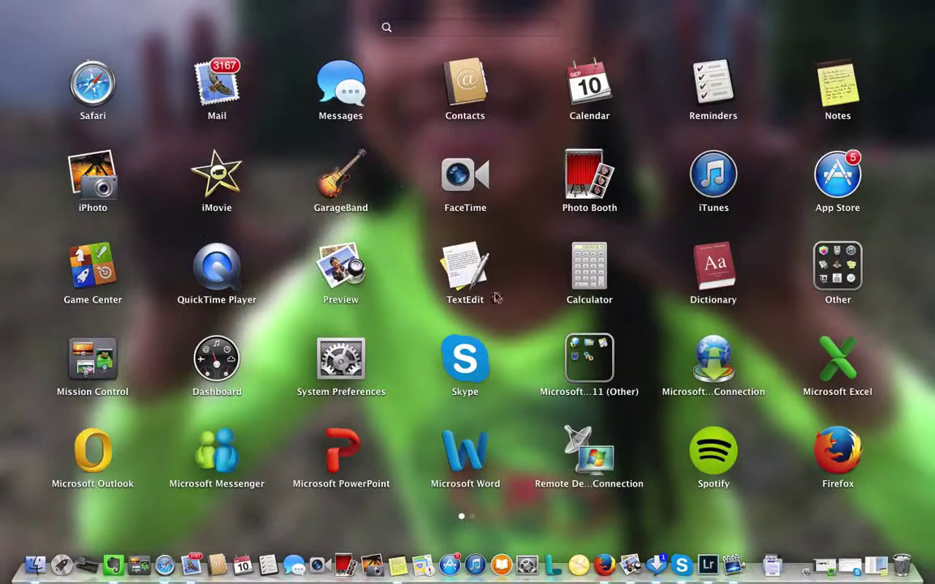
left_click(487, 296)
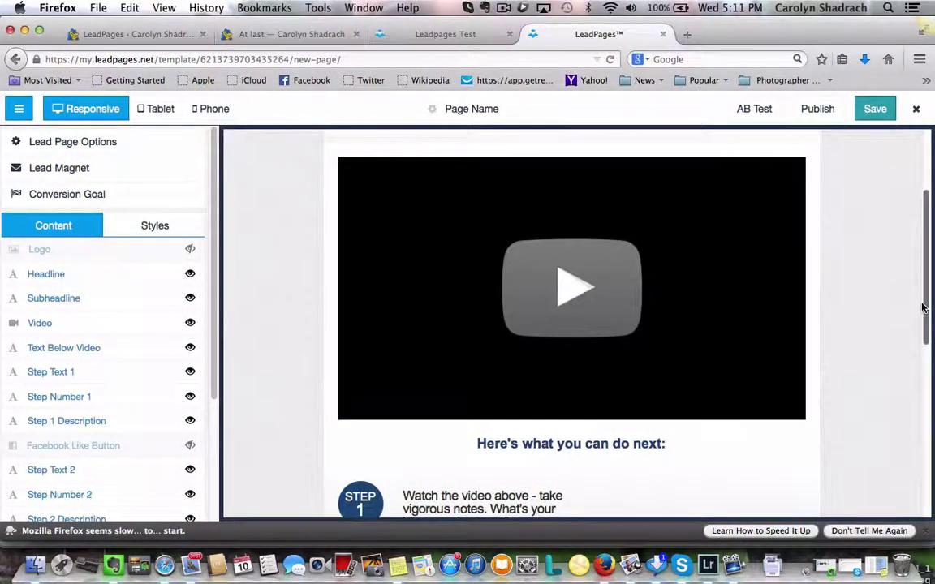
mouse_move(922, 306)
left_mouse_down()
mouse_move(905, 494)
mouse_move(905, 351)
mouse_move(906, 384)
left_mouse_up()
scroll(905, 383, "up", 3)
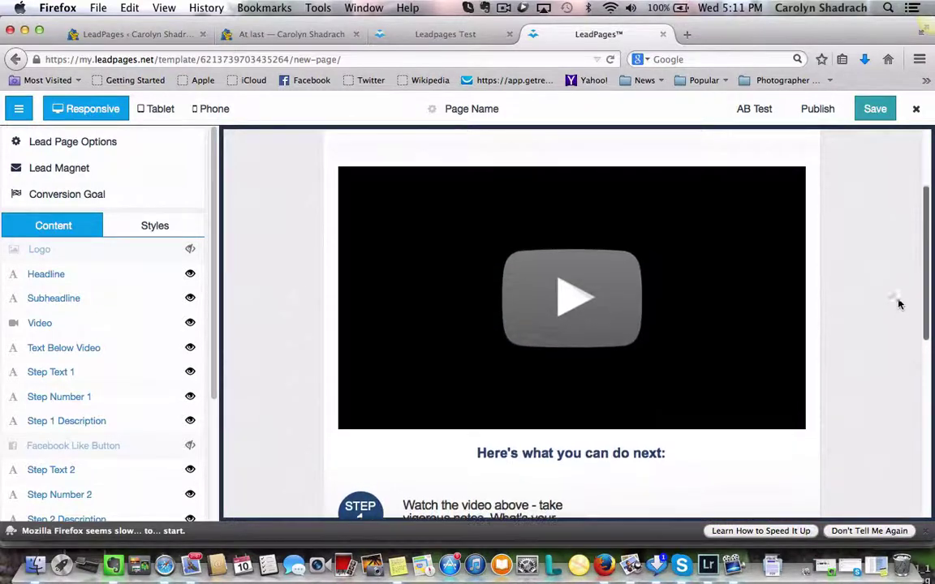
Step: Enter 'Test thankyou page' as the page name in Lead Page Options and confirm
left_click(873, 108)
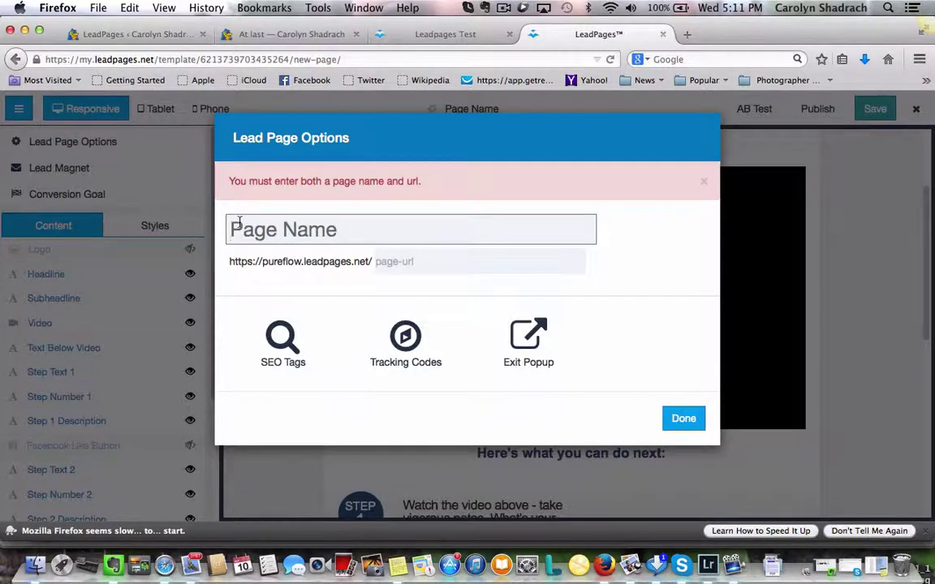
type("Twst")
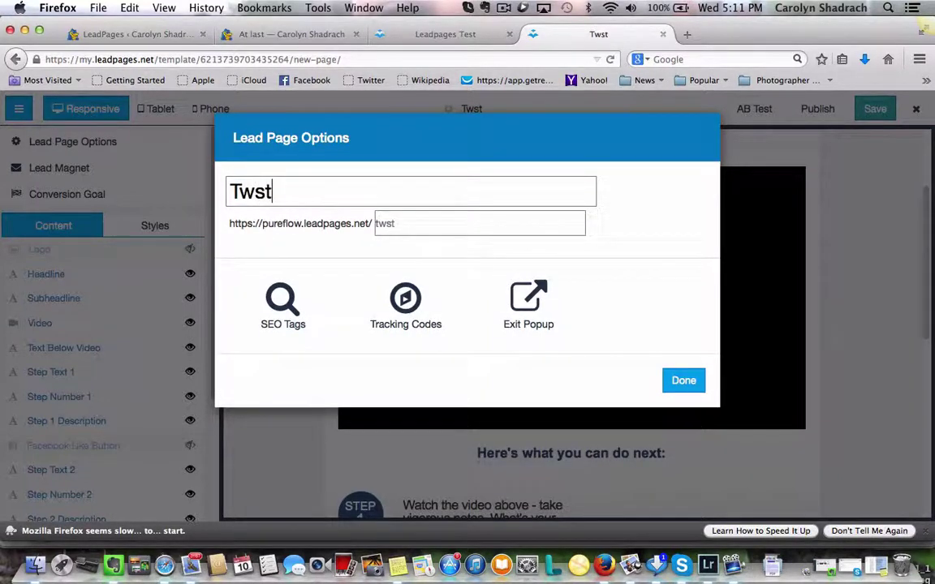
key("BackSpace")
key("BackSpace")
key("BackSpace")
type("est ")
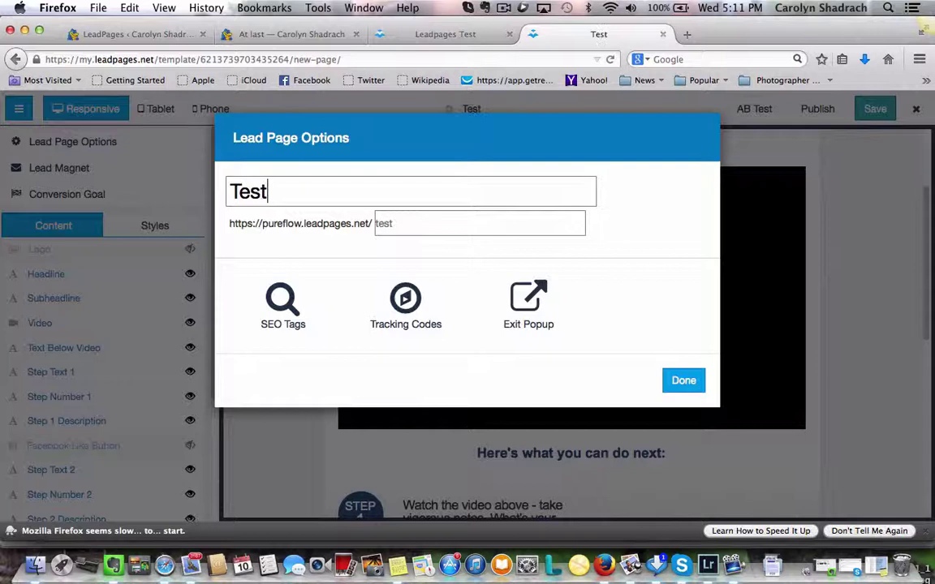
type("thankyo")
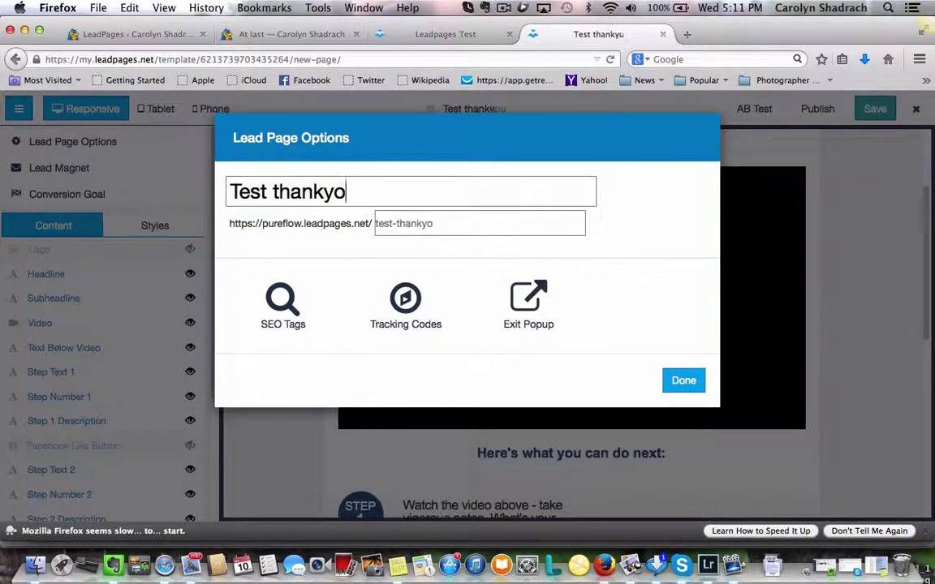
type("u page")
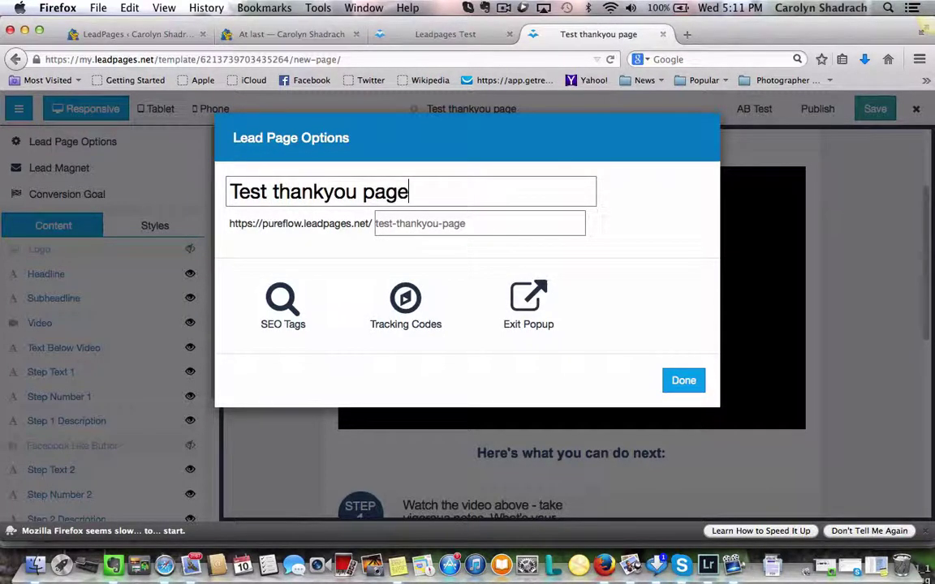
left_click(682, 379)
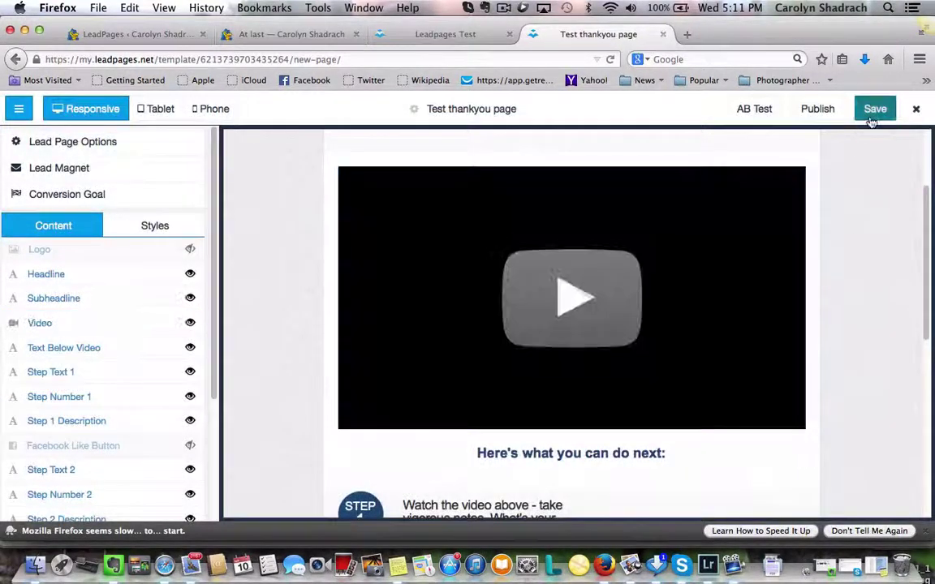
Step: Save 'Test thankyou page' until 'LeadPage saved.' appears, then scroll the preview
left_click(876, 111)
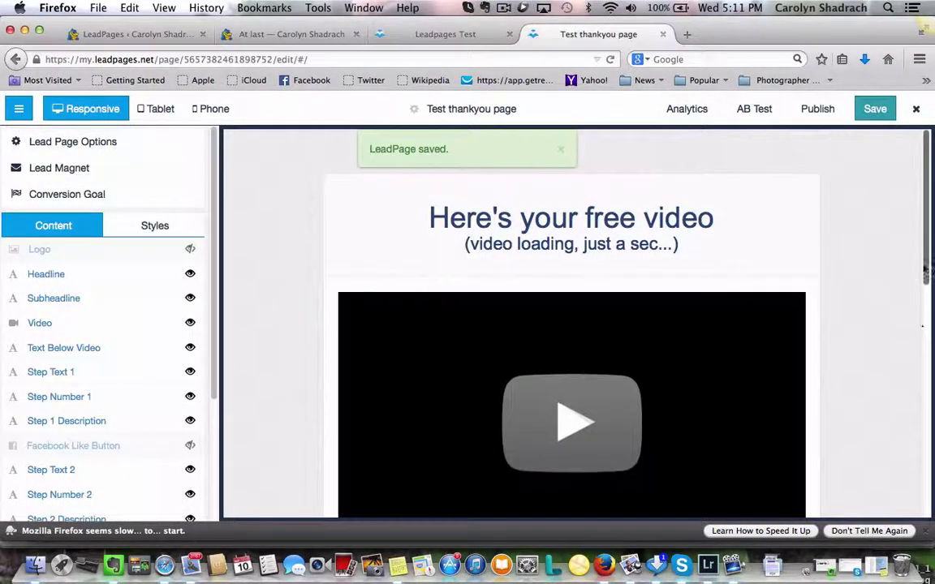
mouse_move(923, 252)
left_mouse_down()
mouse_move(918, 443)
mouse_move(909, 307)
mouse_move(908, 355)
left_mouse_up()
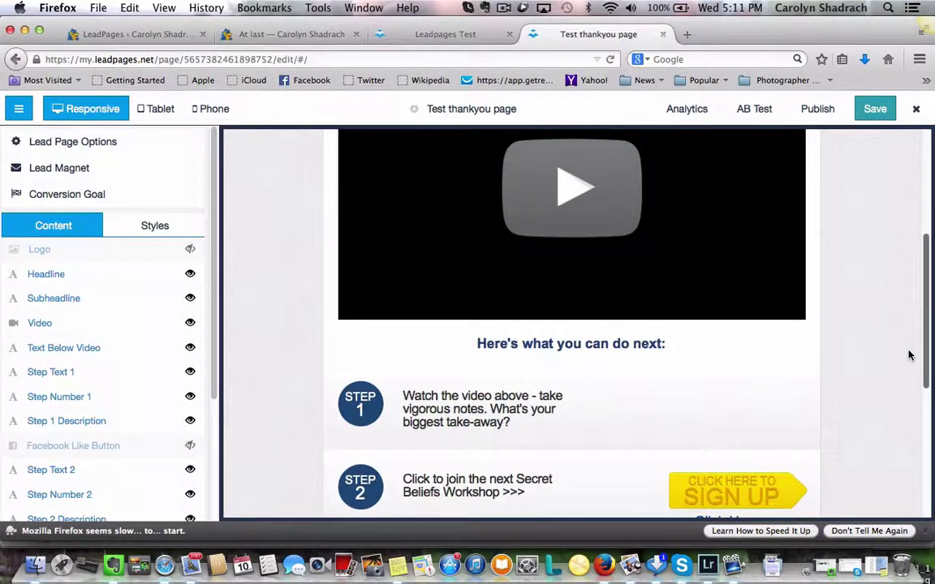